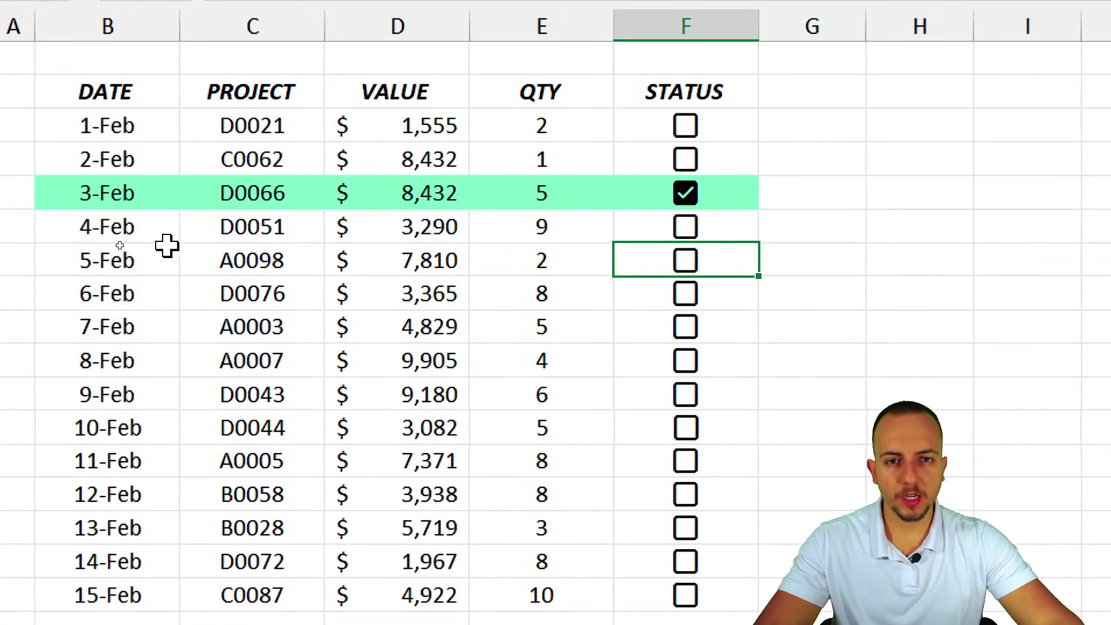
- Check the STATUS boxes for 4-Feb, 5-Feb, 7-Feb, 8-Feb and 9-Feb so their rows turn green
left_click(370, 235)
left_click(686, 259)
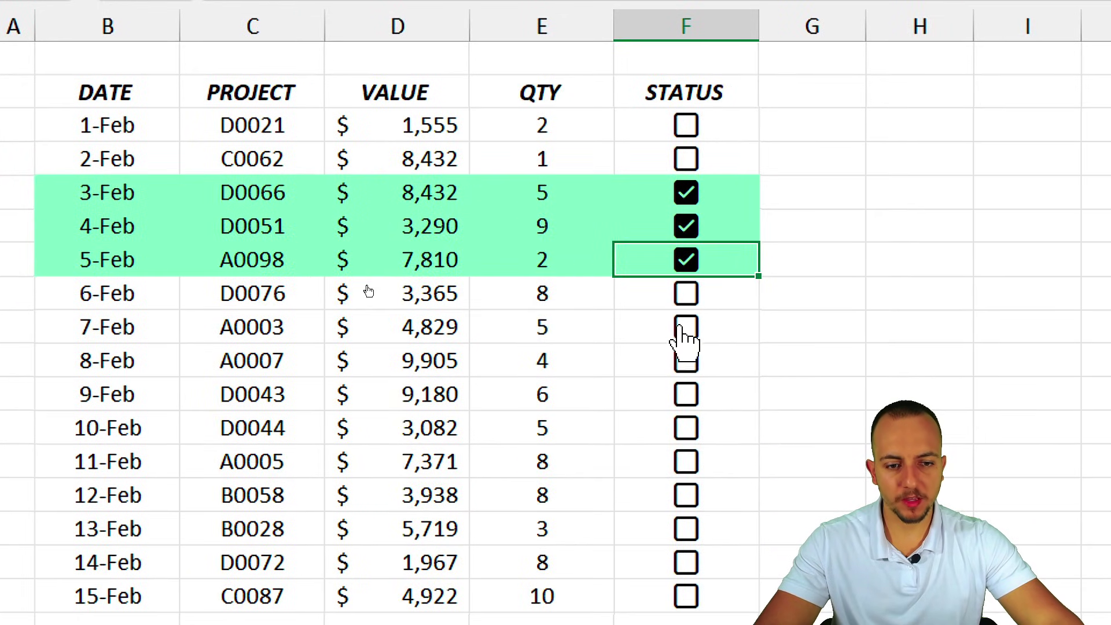
left_click(686, 326)
left_click(686, 360)
left_click(686, 394)
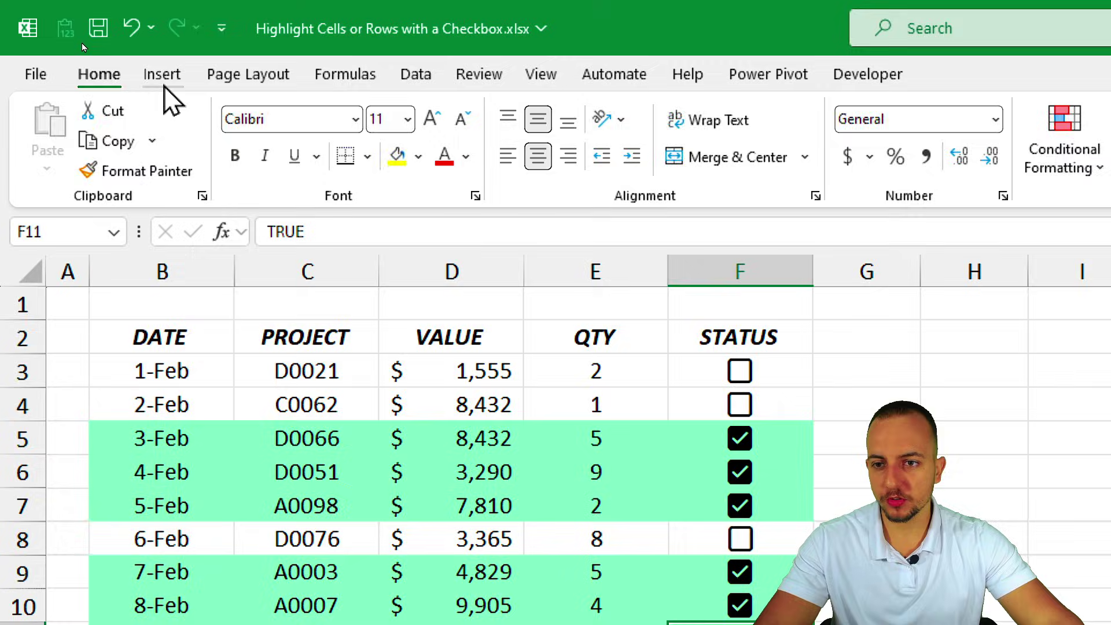
- Point out the Insert ribbon's Checkbox command, then bring up the Developer tools
left_click(108, 71)
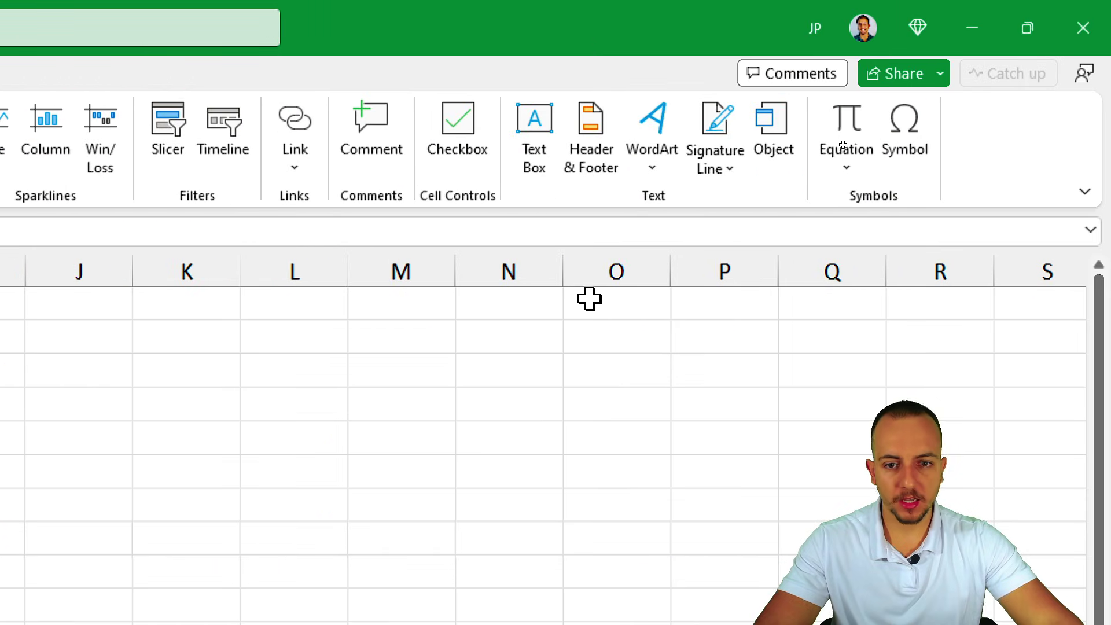
left_click(521, 303)
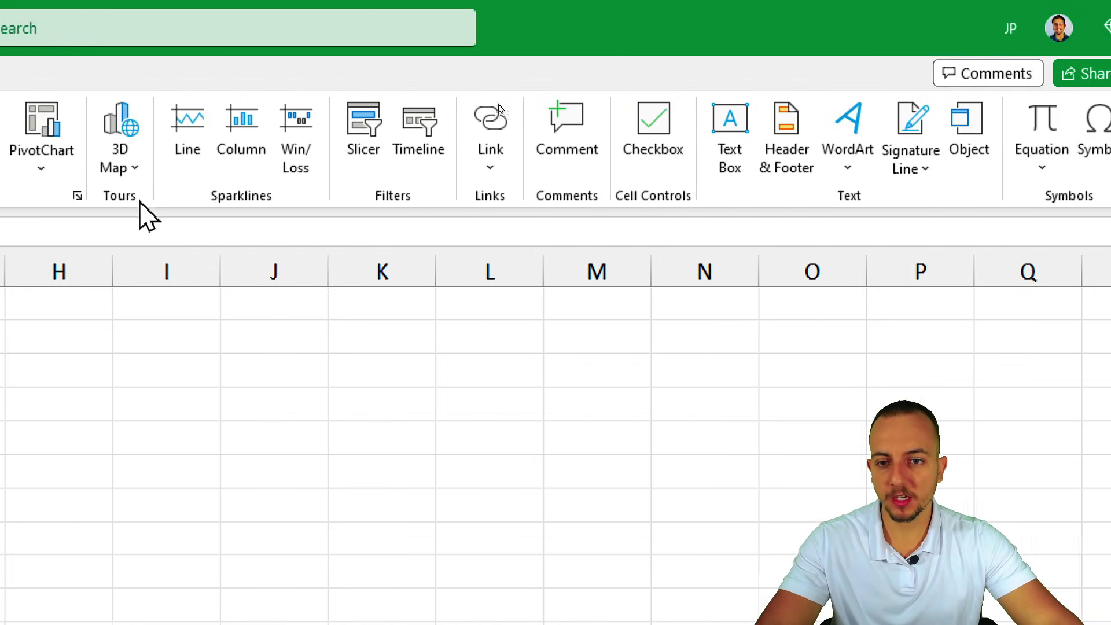
left_click(547, 74)
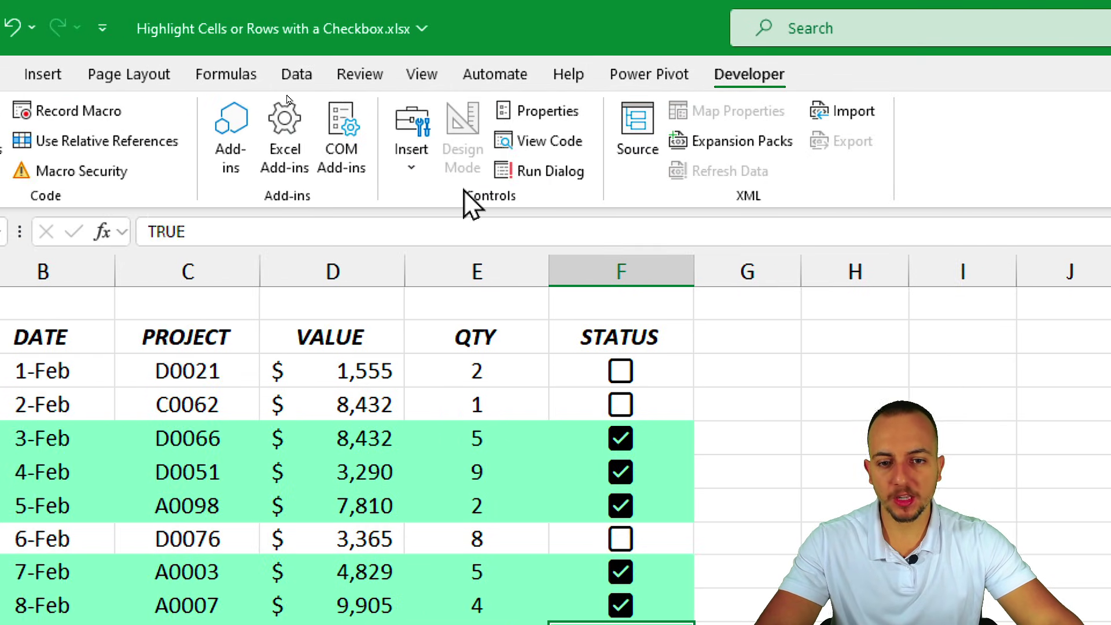
- Show the Form Controls Check Box in the Developer Insert gallery, then close the gallery
left_click(420, 163)
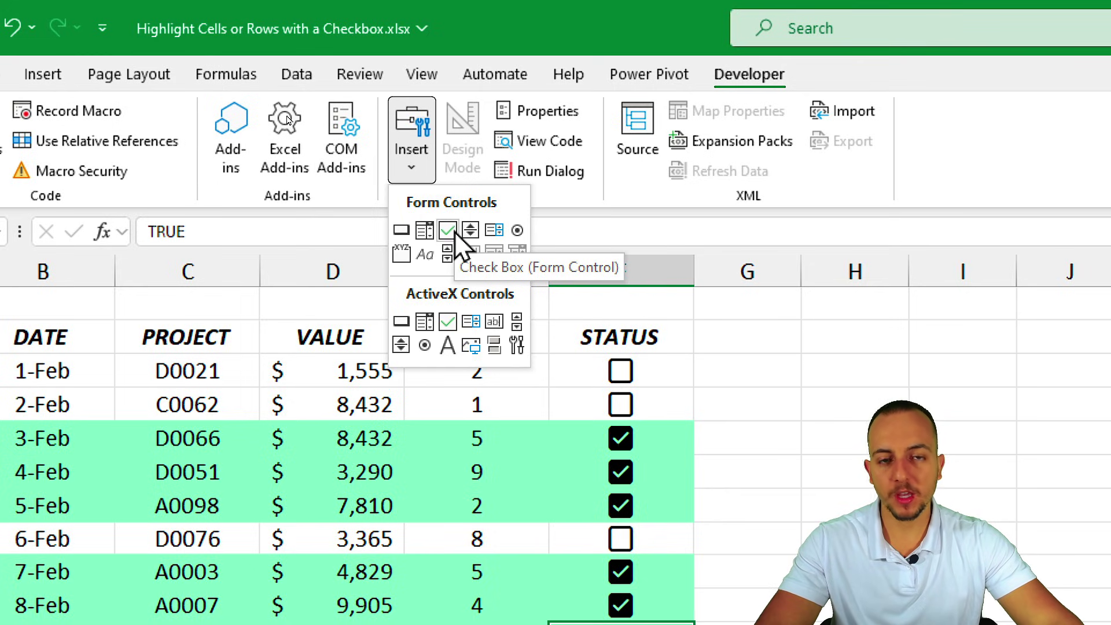
key("ctrl+2")
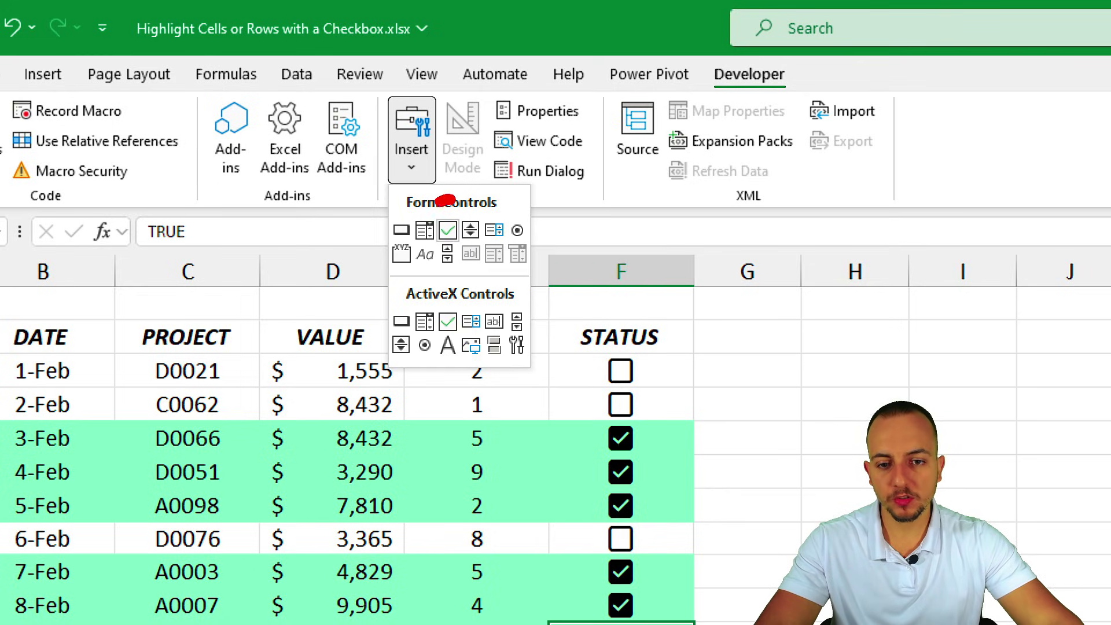
left_click_drag(446, 199, 457, 197)
left_click_drag(461, 237, 512, 315)
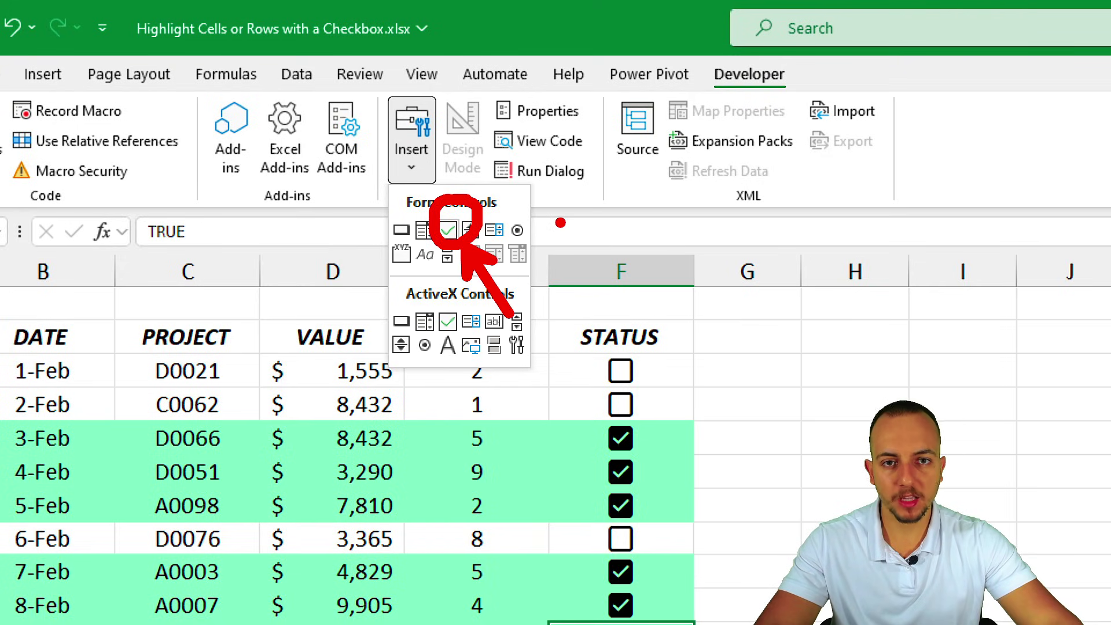
key("Escape")
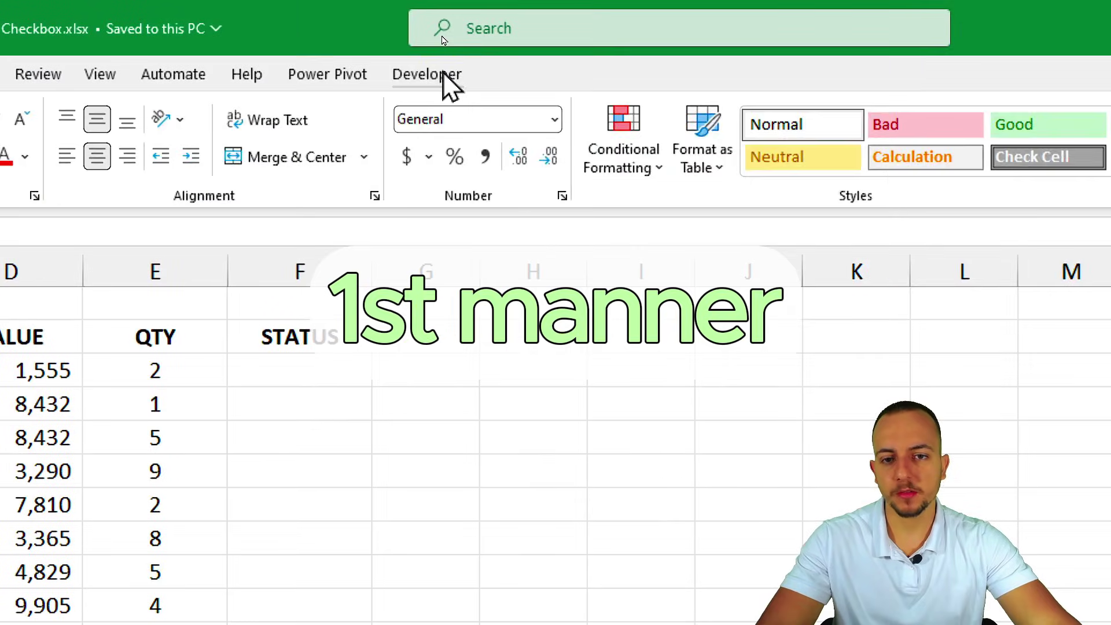
left_click(436, 37)
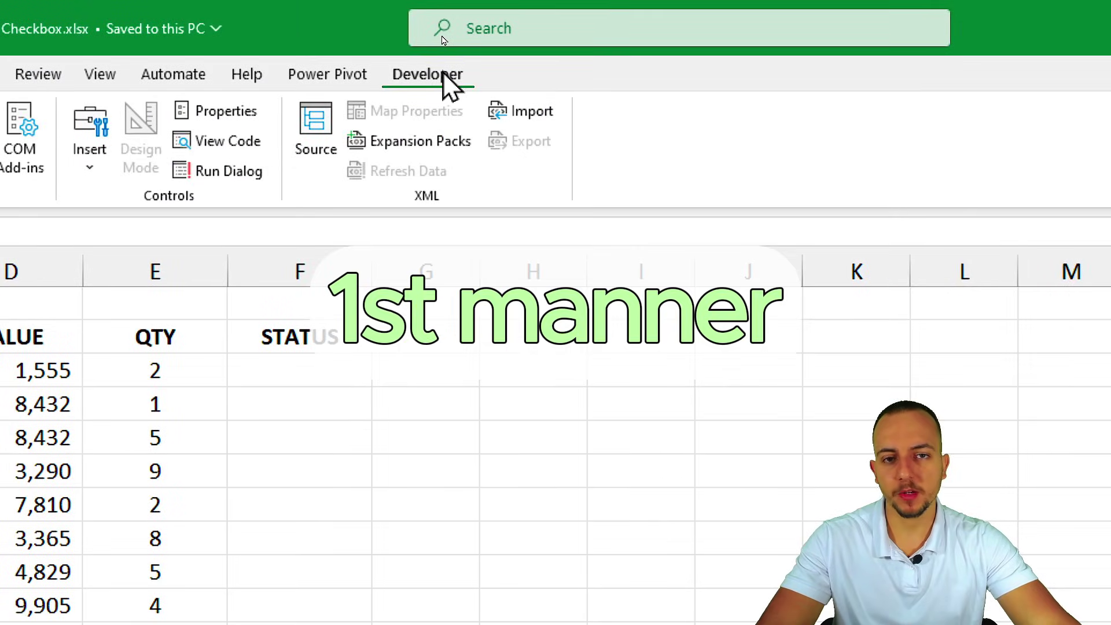
left_click(396, 154)
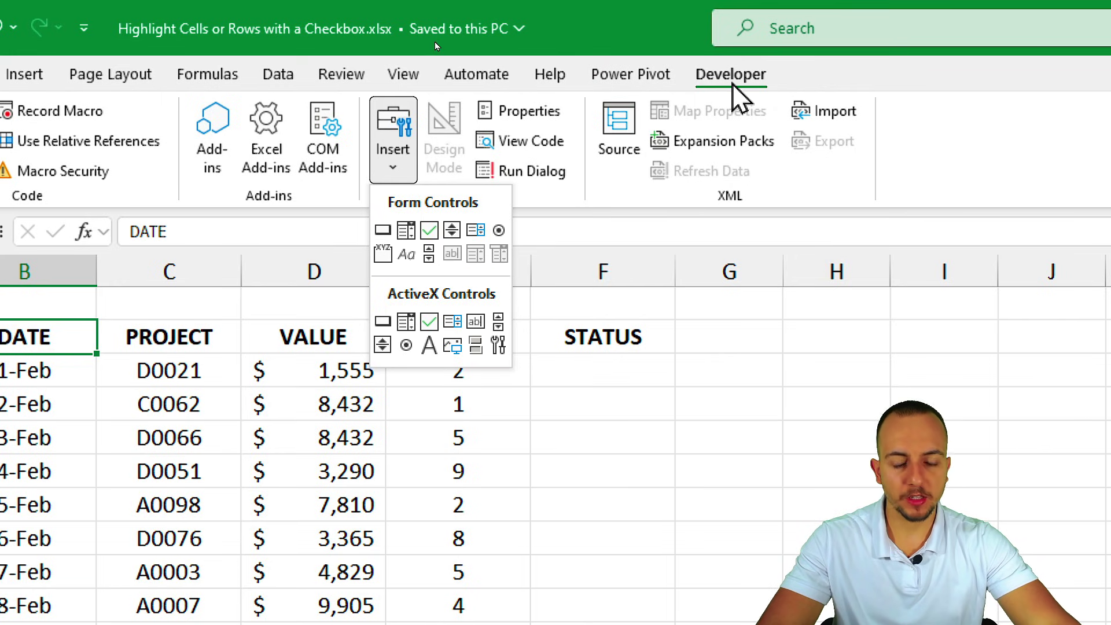
left_click(98, 75)
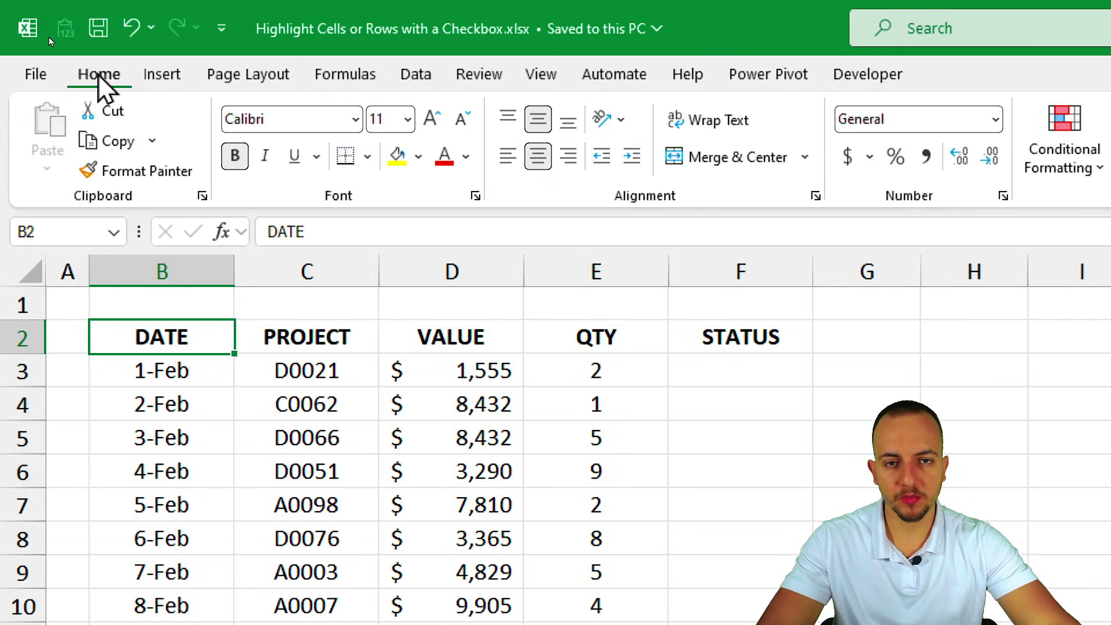
- Find Developer under All Tabs in Customize the Ribbon, cancel, and display the Developer tools
right_click(411, 193)
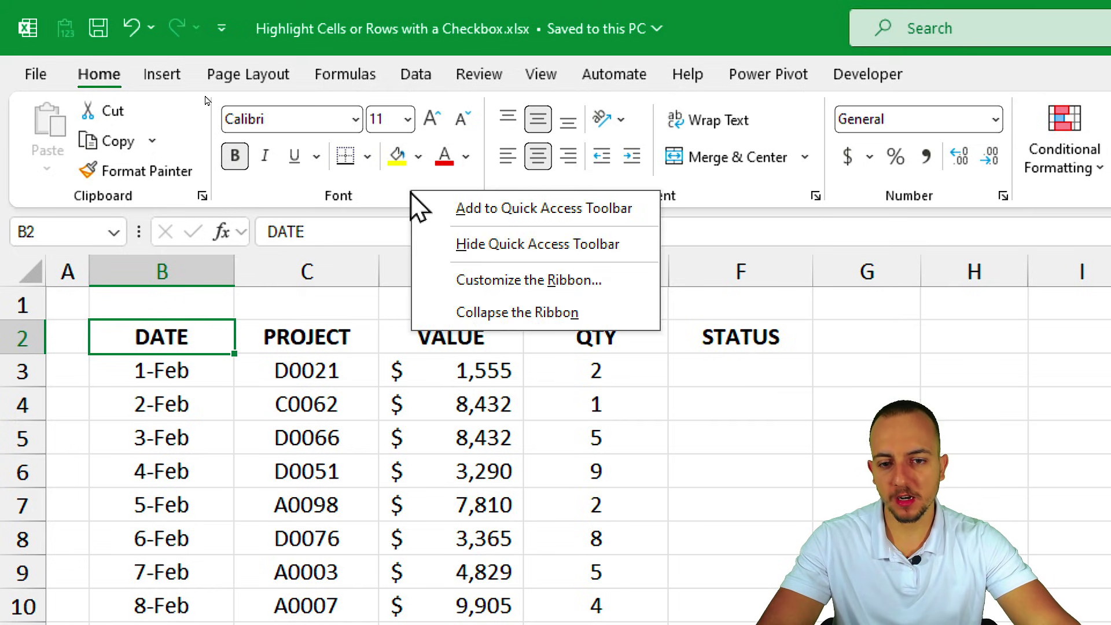
left_click(493, 281)
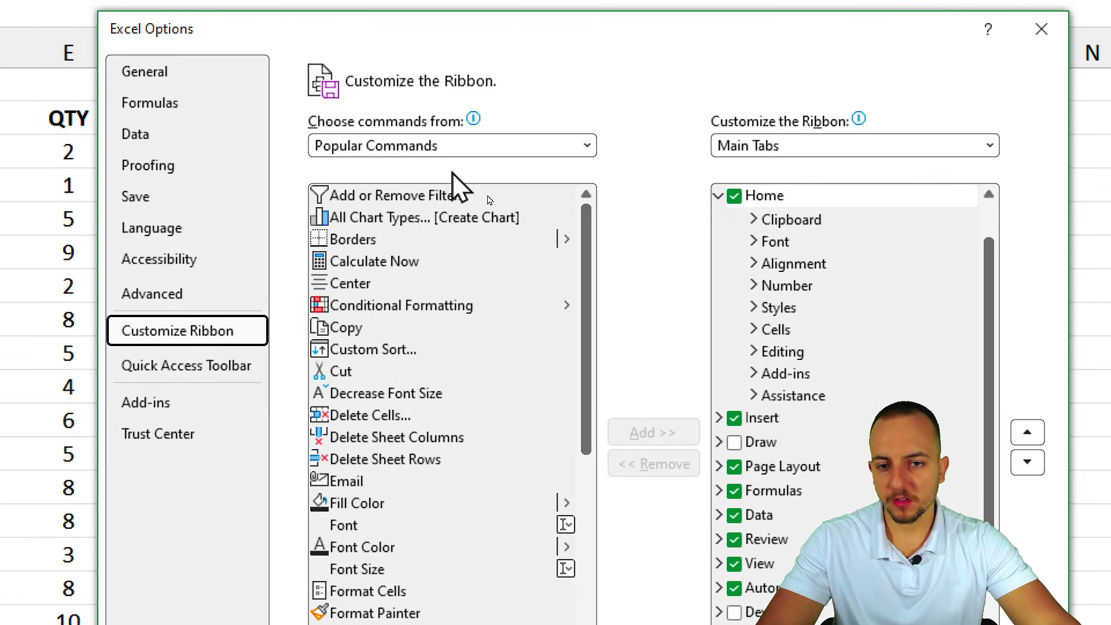
left_click(420, 145)
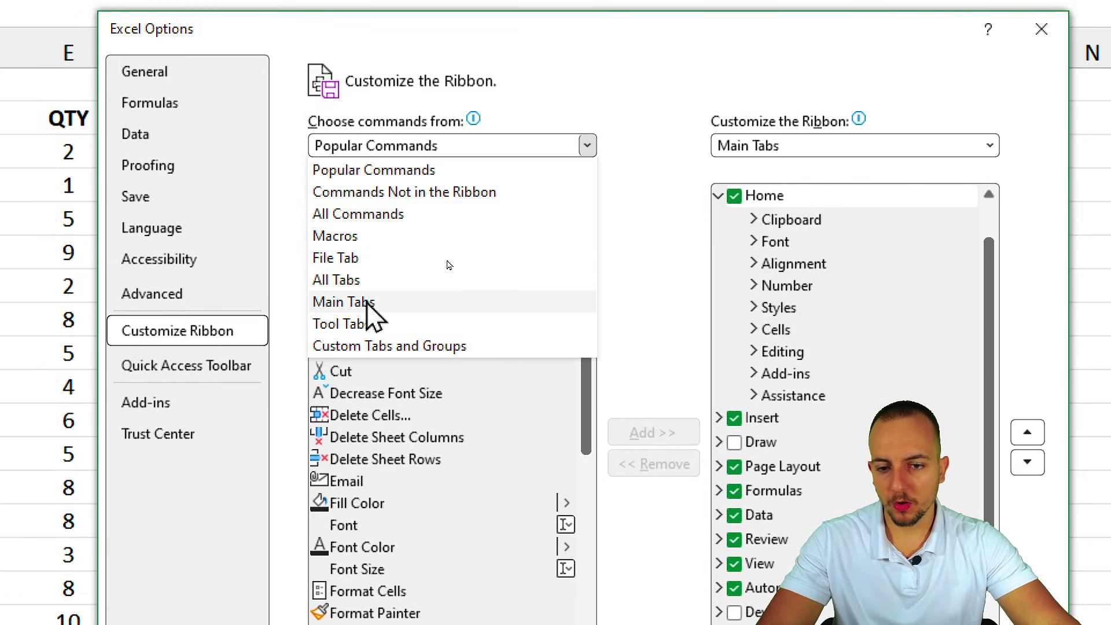
left_click(414, 284)
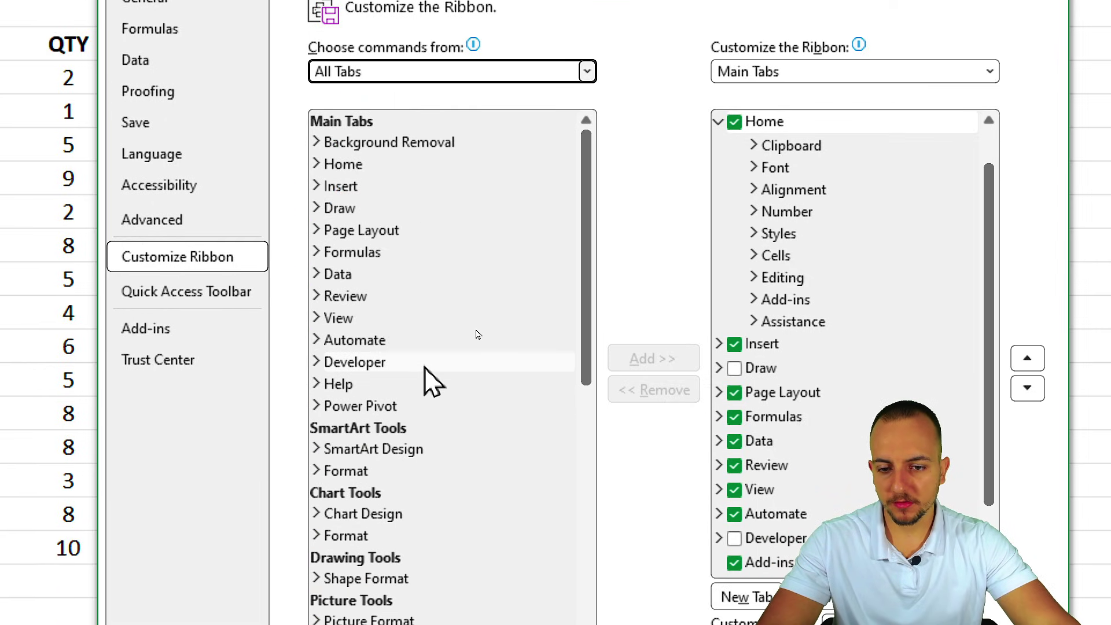
left_click(394, 421)
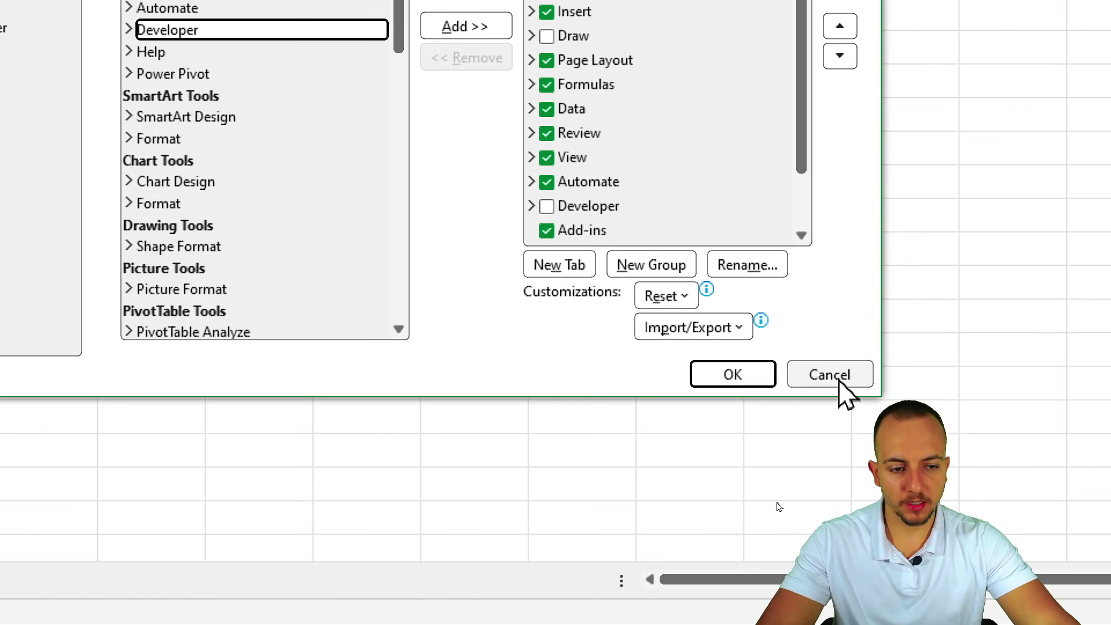
left_click(987, 624)
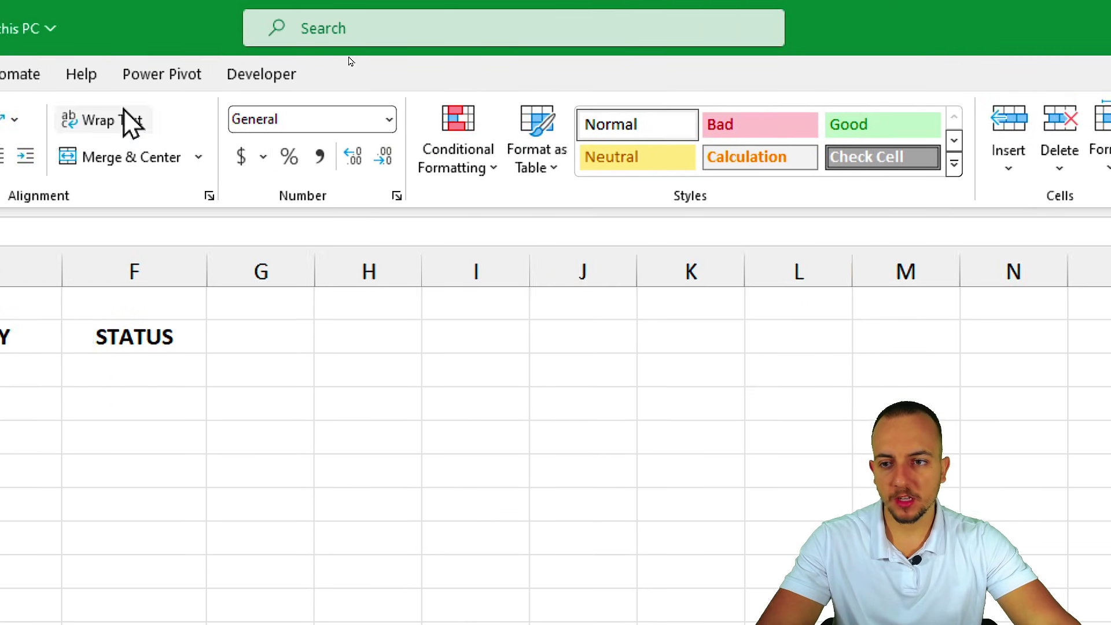
left_click(153, 52)
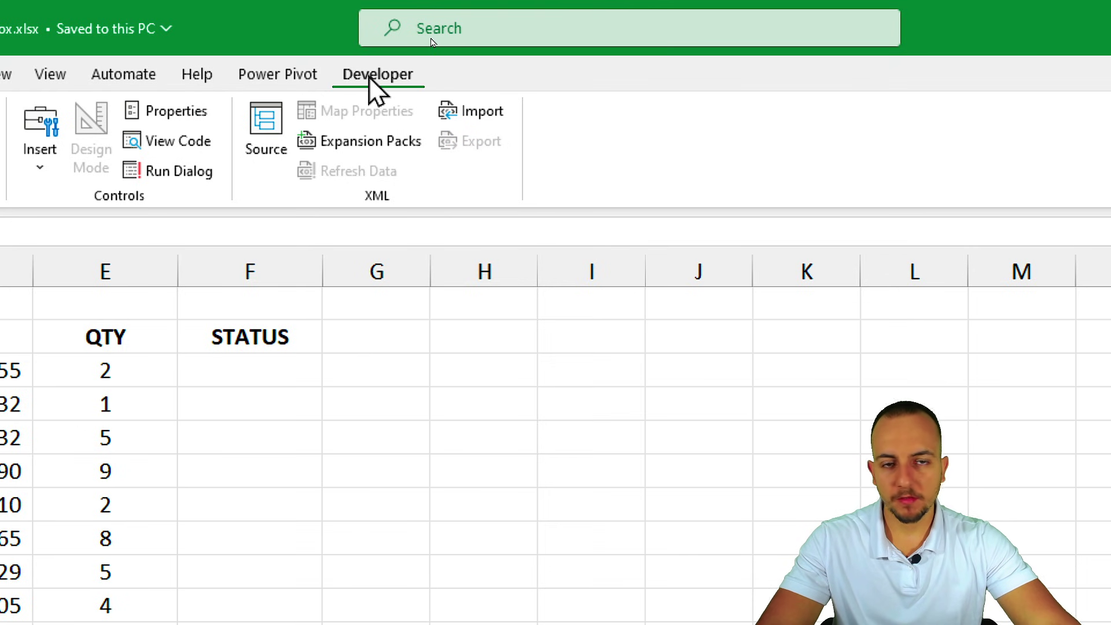
- Insert a Check Box (Form Control) in cell F3 and resize it to fit the cell
left_click(42, 166)
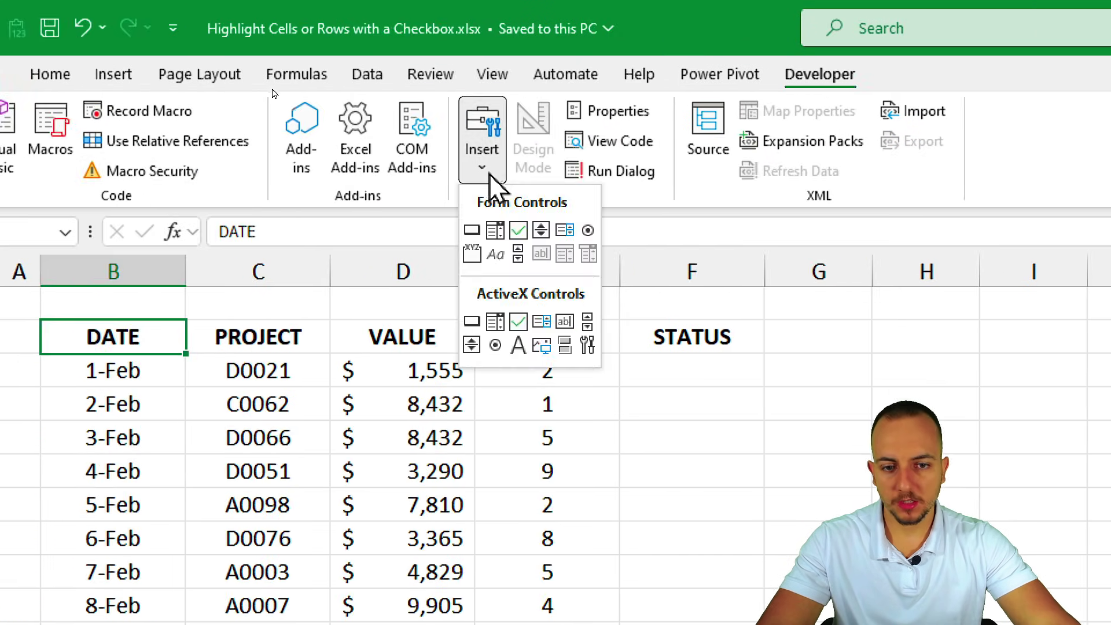
left_click(519, 232)
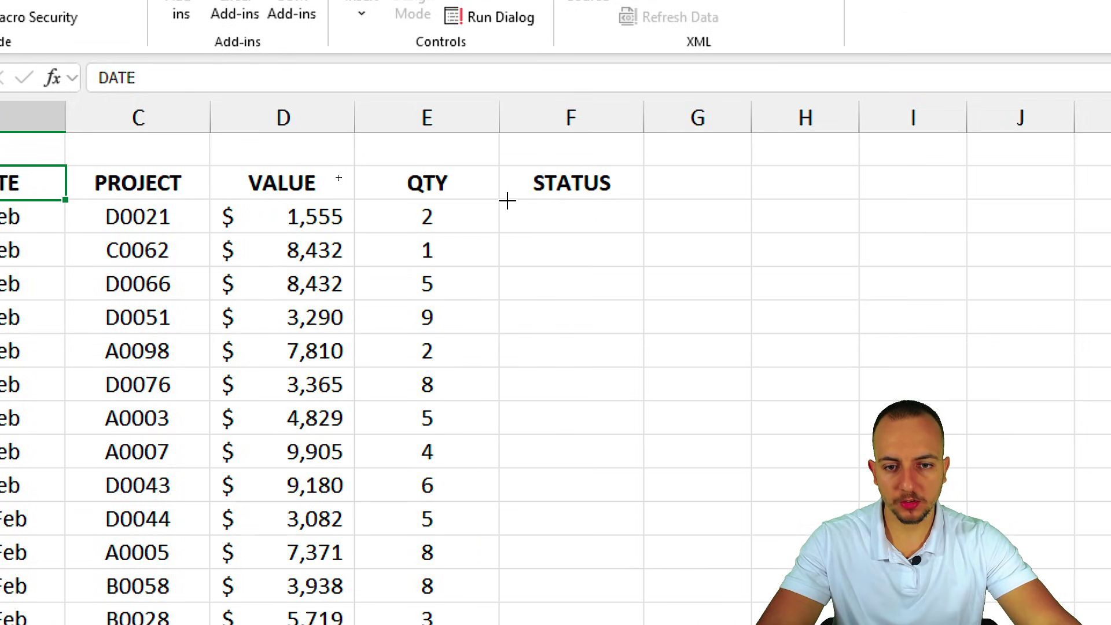
left_click_drag(507, 201, 620, 240)
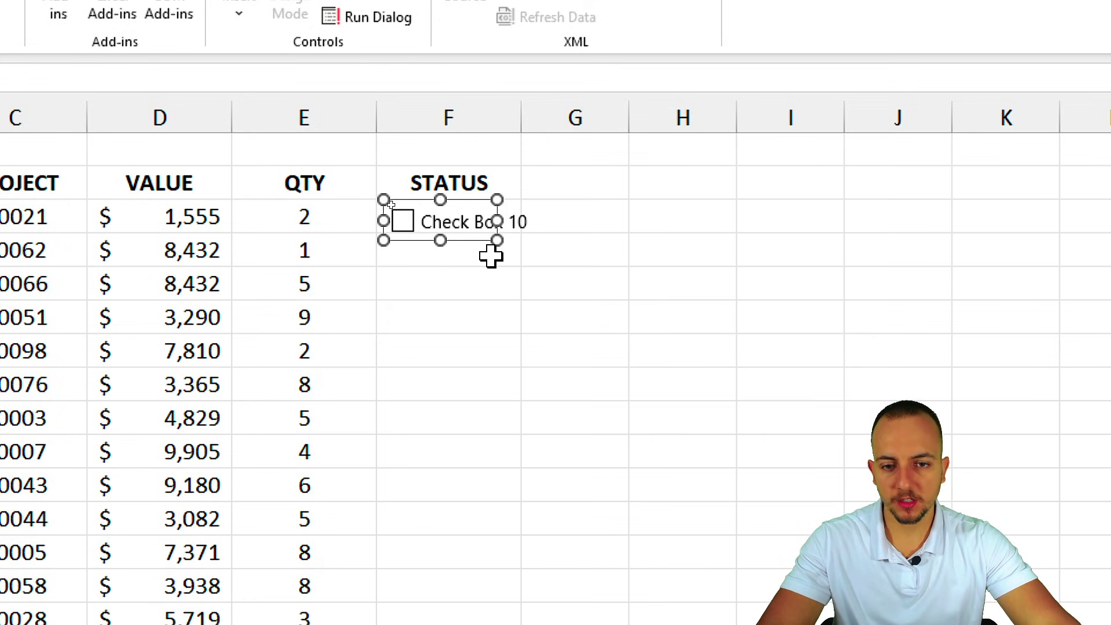
mouse_move(481, 236)
left_mouse_down()
mouse_move(524, 229)
mouse_move(564, 312)
left_mouse_up()
key("Escape")
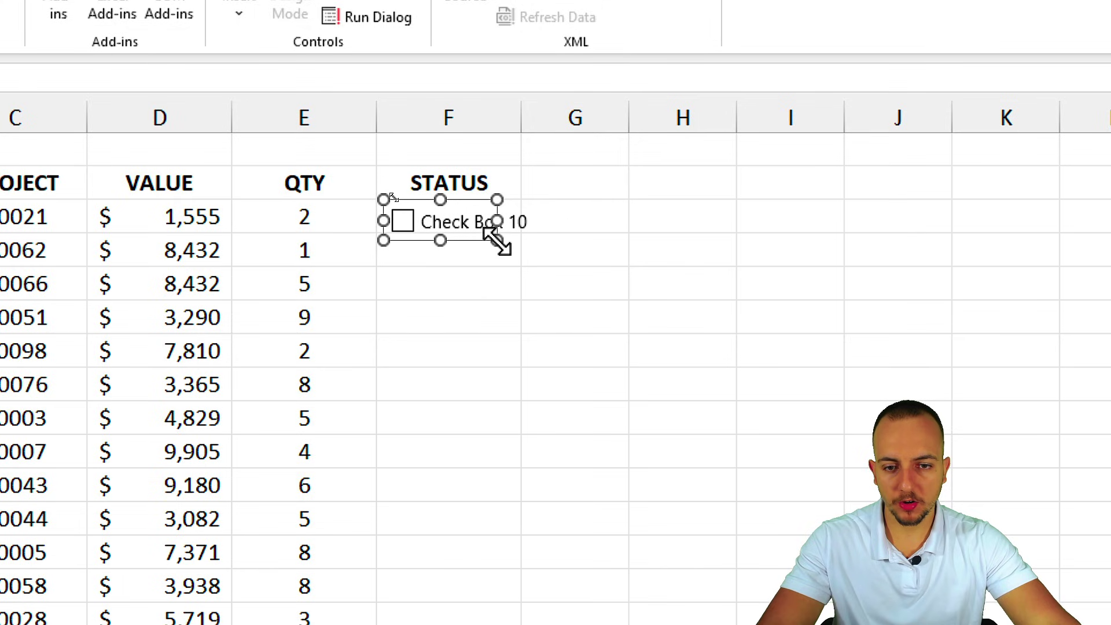
left_click_drag(497, 240, 513, 235)
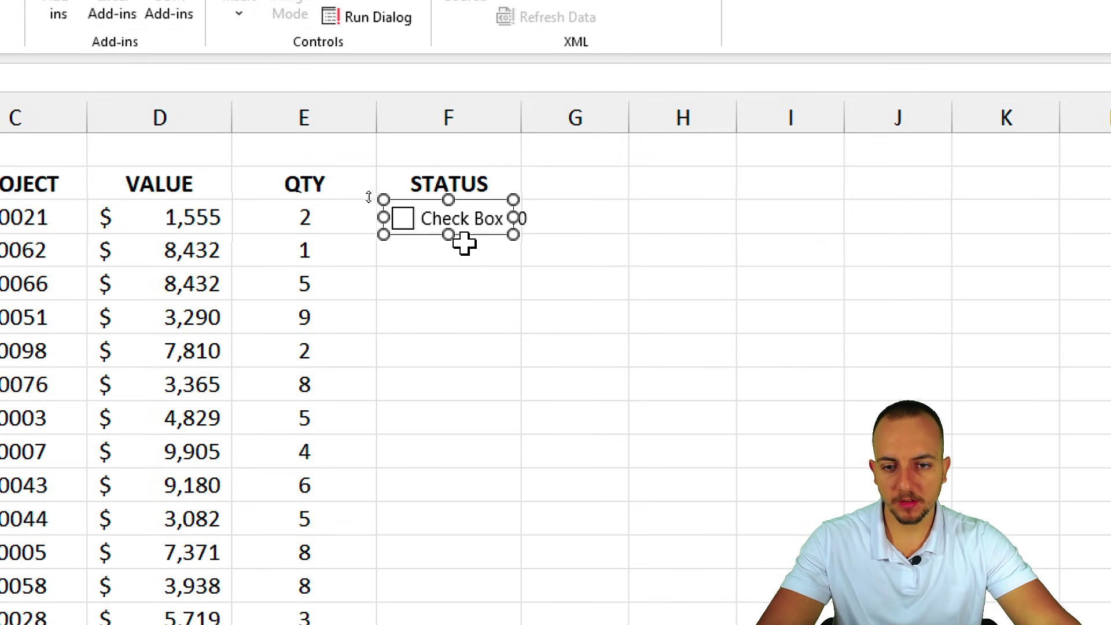
left_click(401, 281)
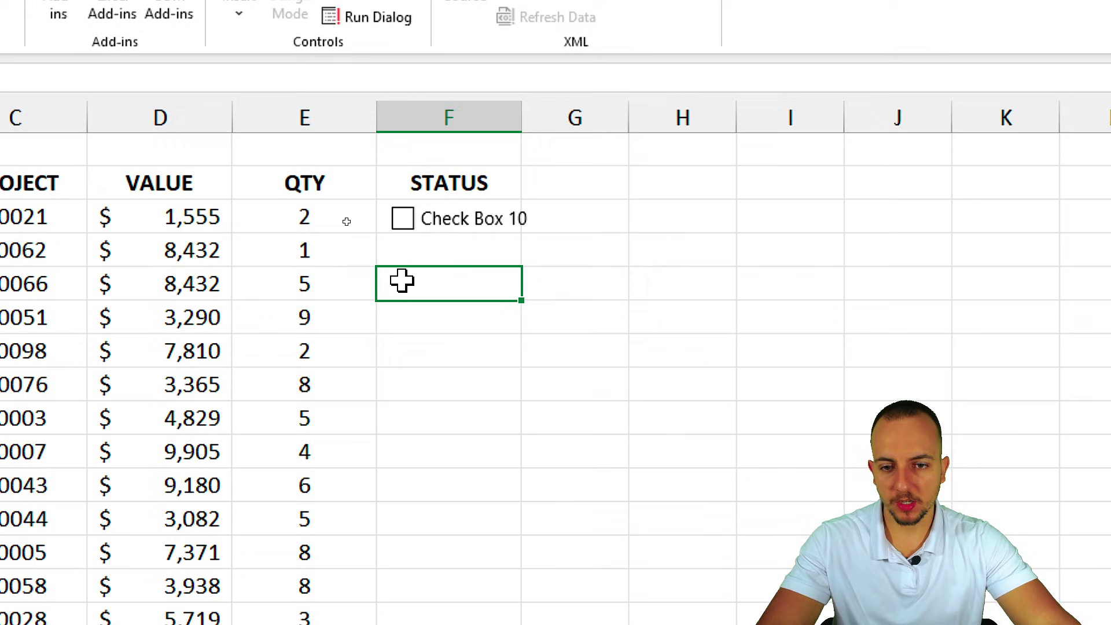
- Test Check Box 10 by ticking and unticking it, leaving it unchecked
left_click(452, 221)
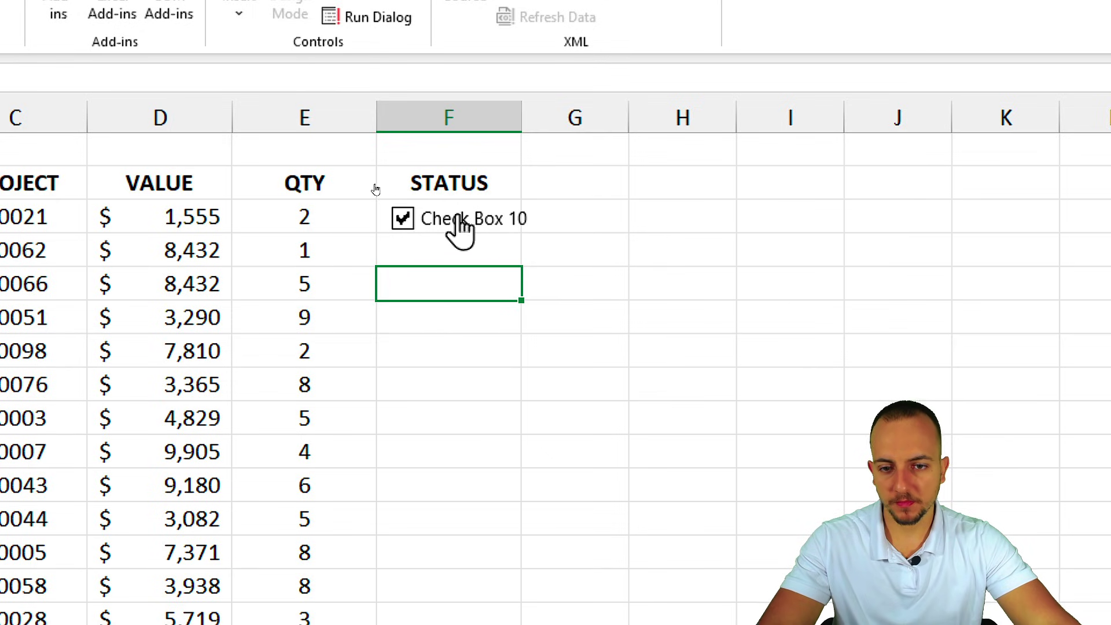
left_click(441, 242)
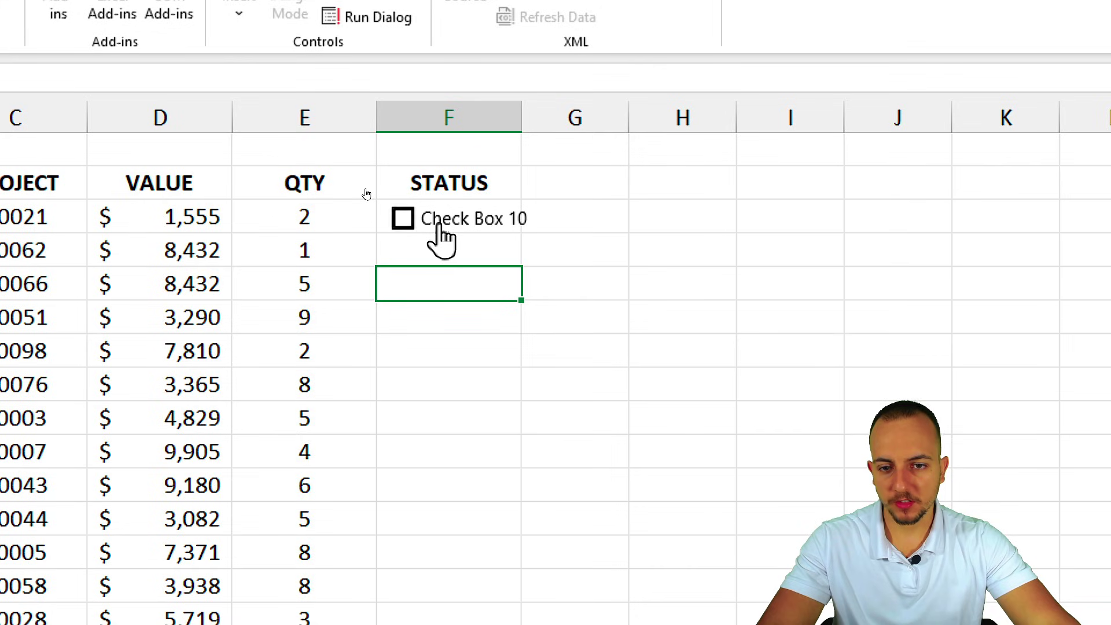
left_click(440, 227)
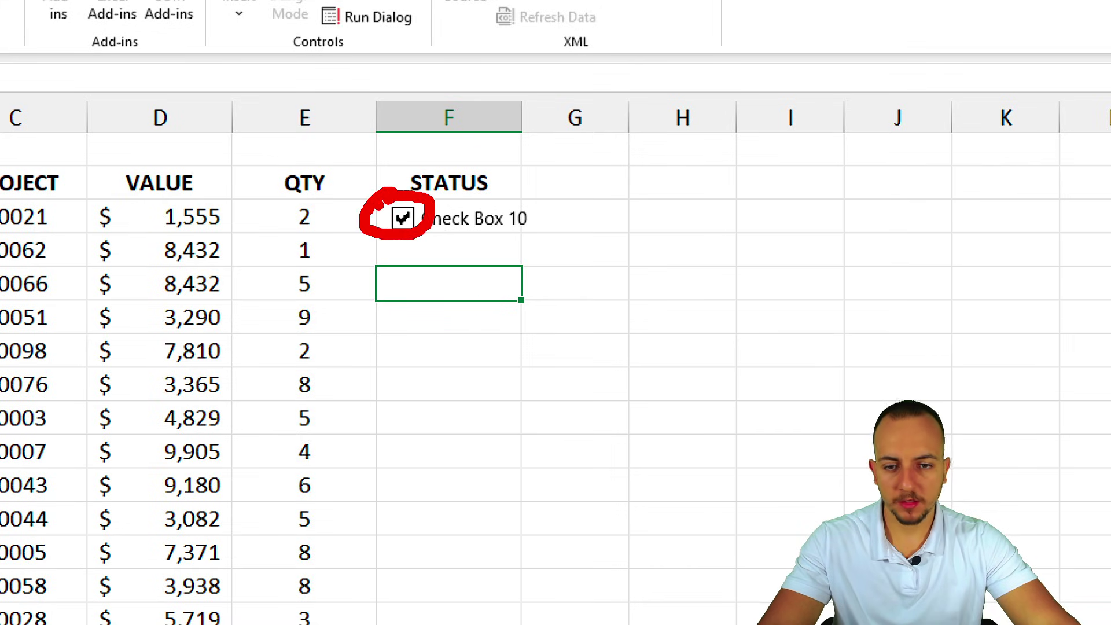
left_click(434, 229)
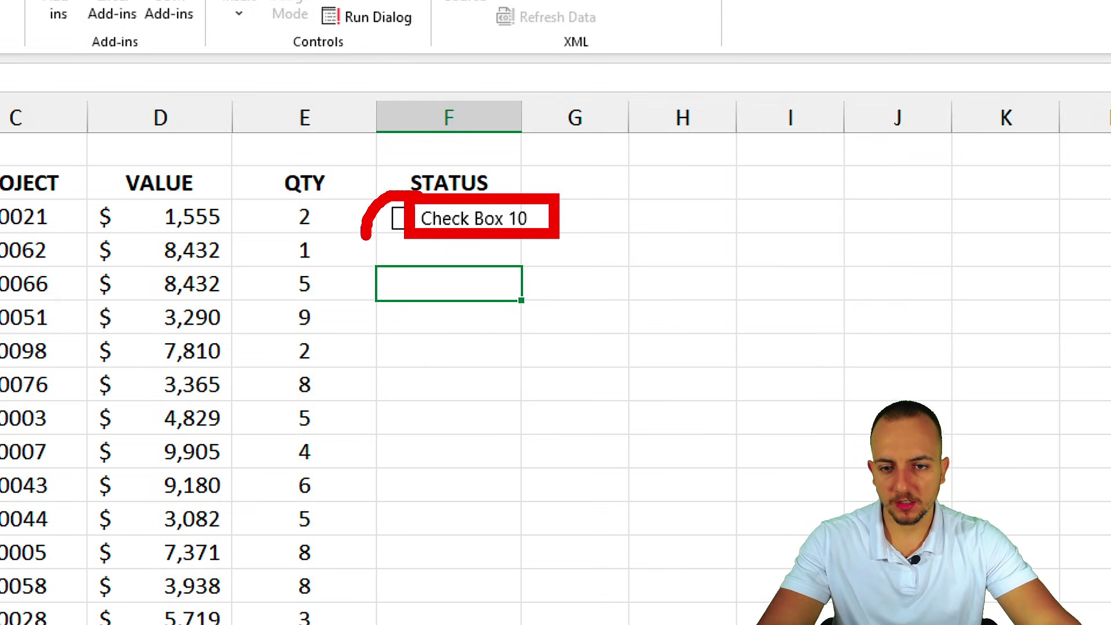
- Delete the 'Check Box 10' label text from the STATUS checkbox
right_click(441, 217)
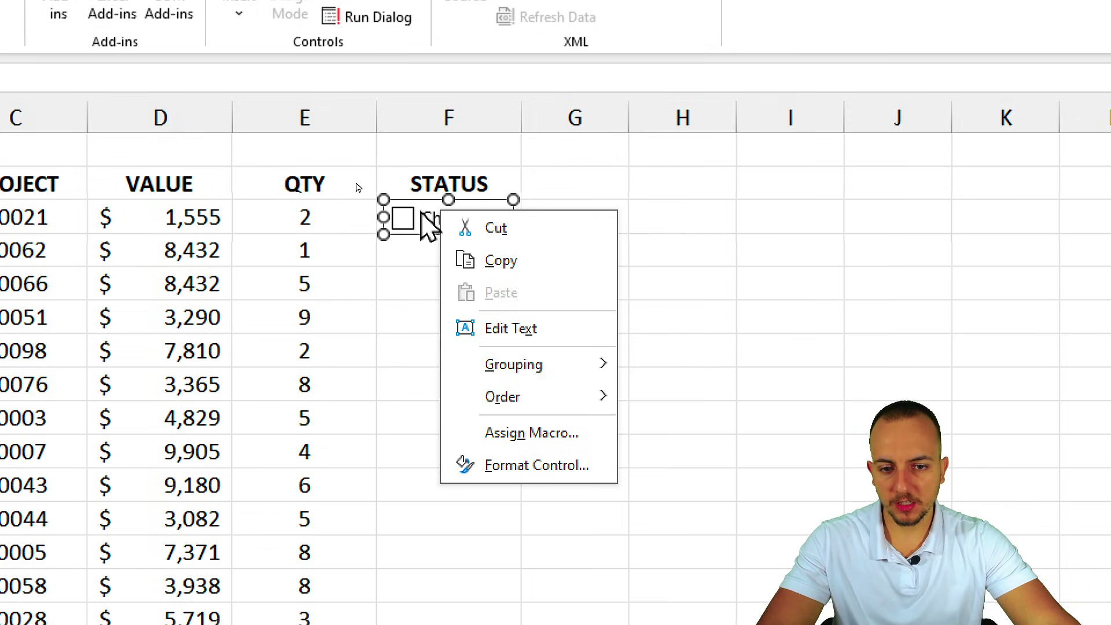
left_click(513, 328)
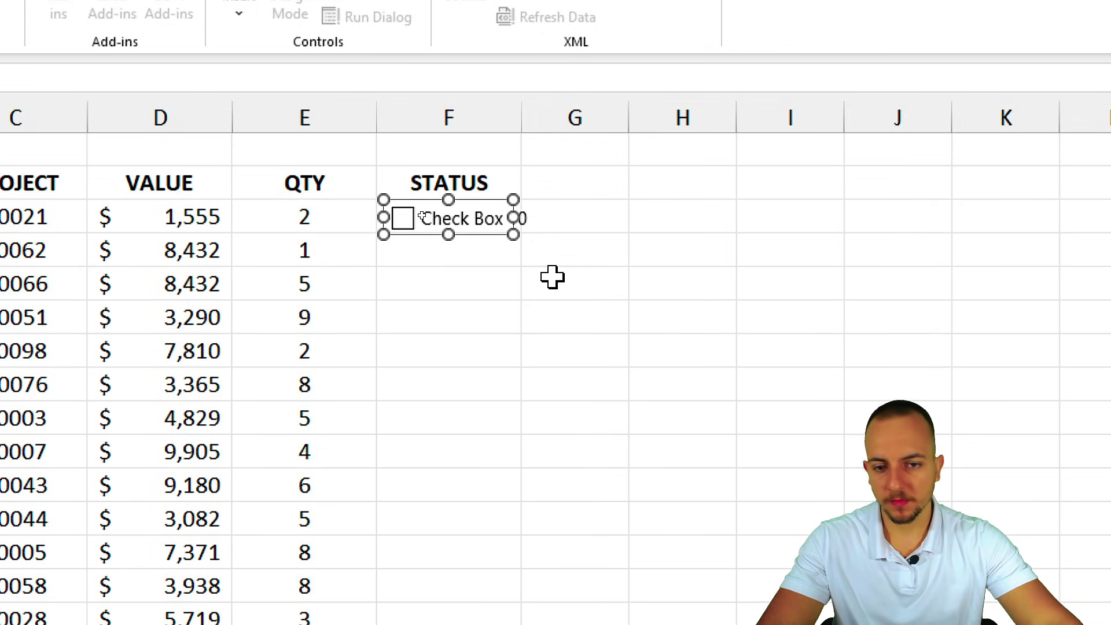
key("Delete")
key("Delete")
key("Delete")
key("Delete")
key("Delete")
key("Delete")
key("Delete")
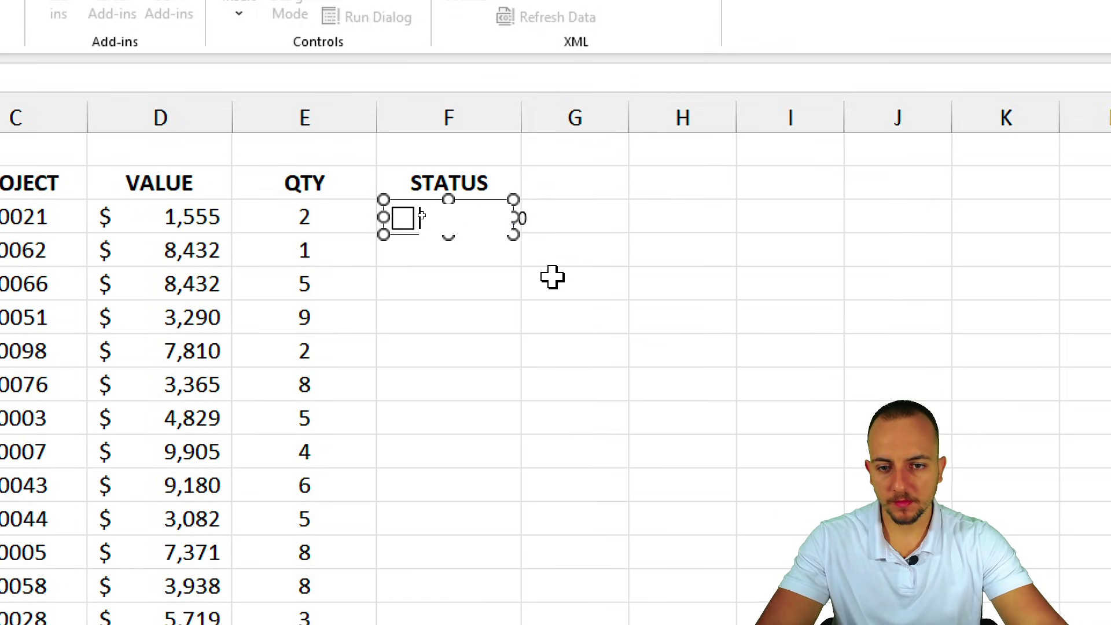
left_click(602, 298)
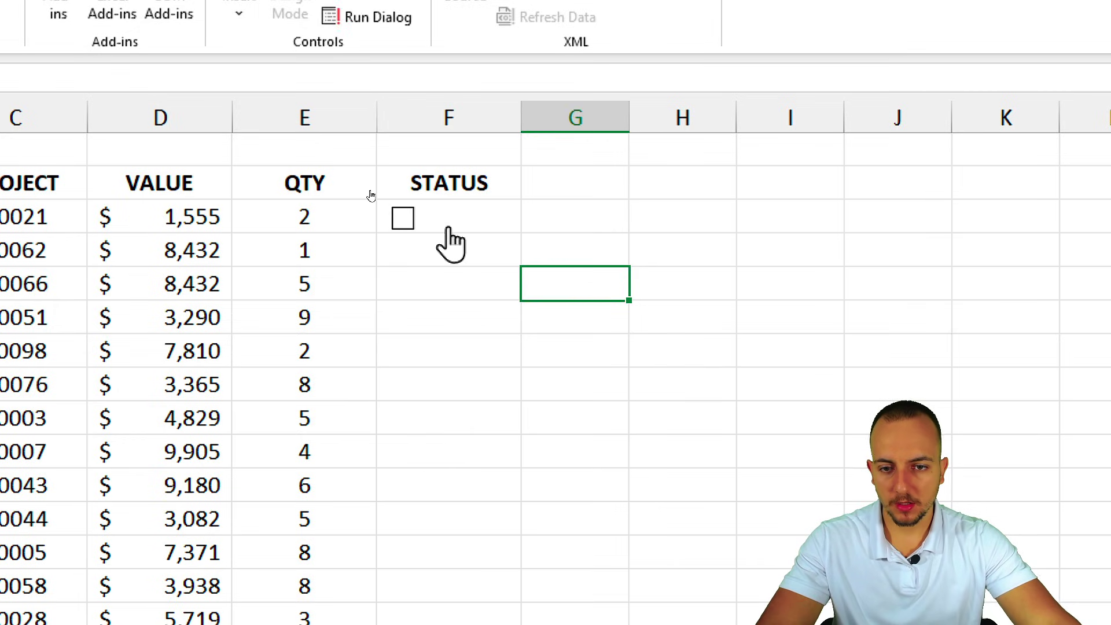
- Toggle the bare STATUS checkbox until it is ticked
left_click(438, 219)
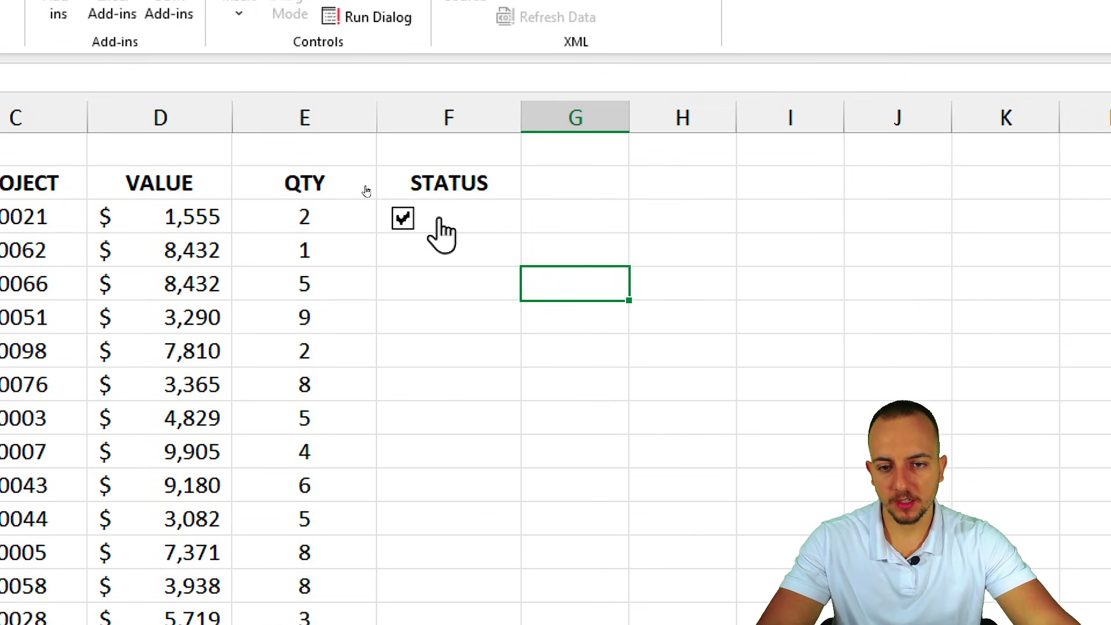
left_click(438, 220)
left_click(408, 219)
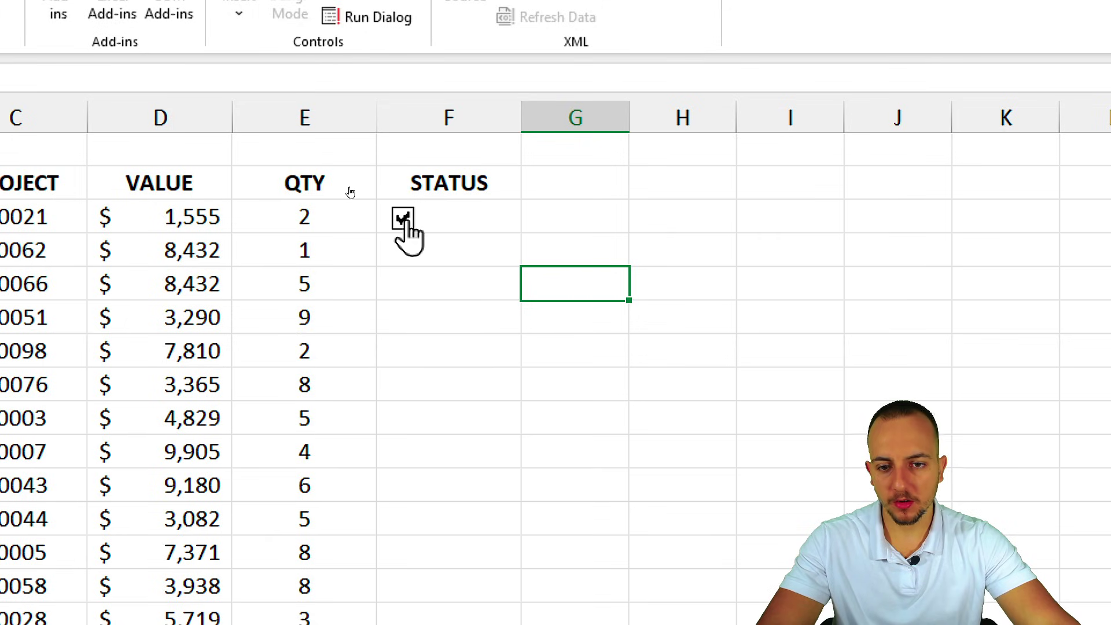
left_click(407, 221)
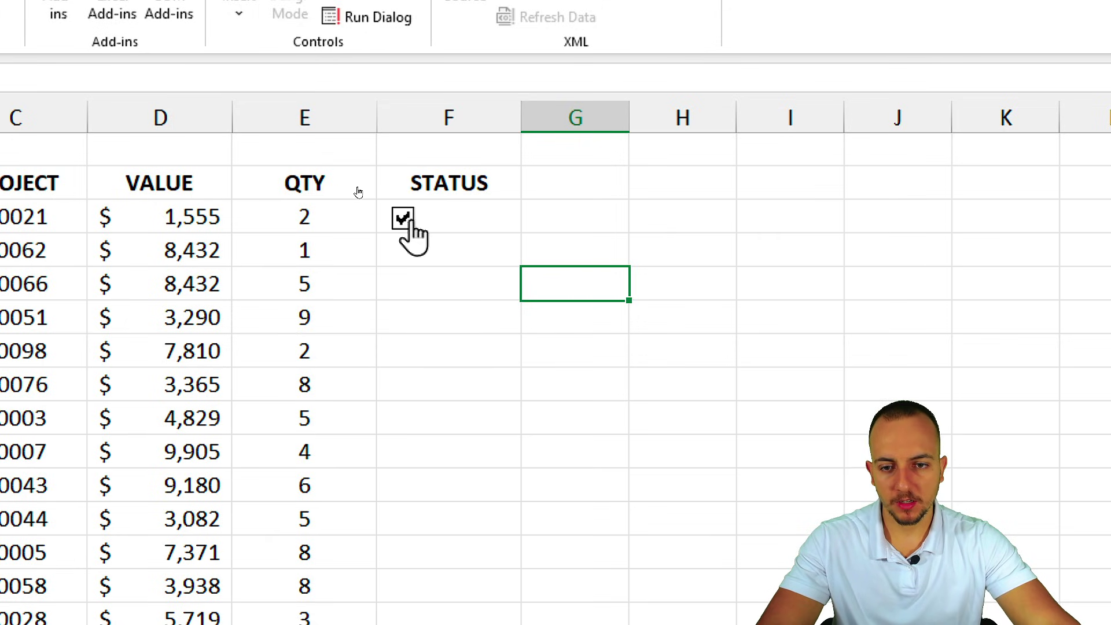
- Narrow the label-free checkbox to fit snugly in F3, leaving it ticked
right_click(437, 221)
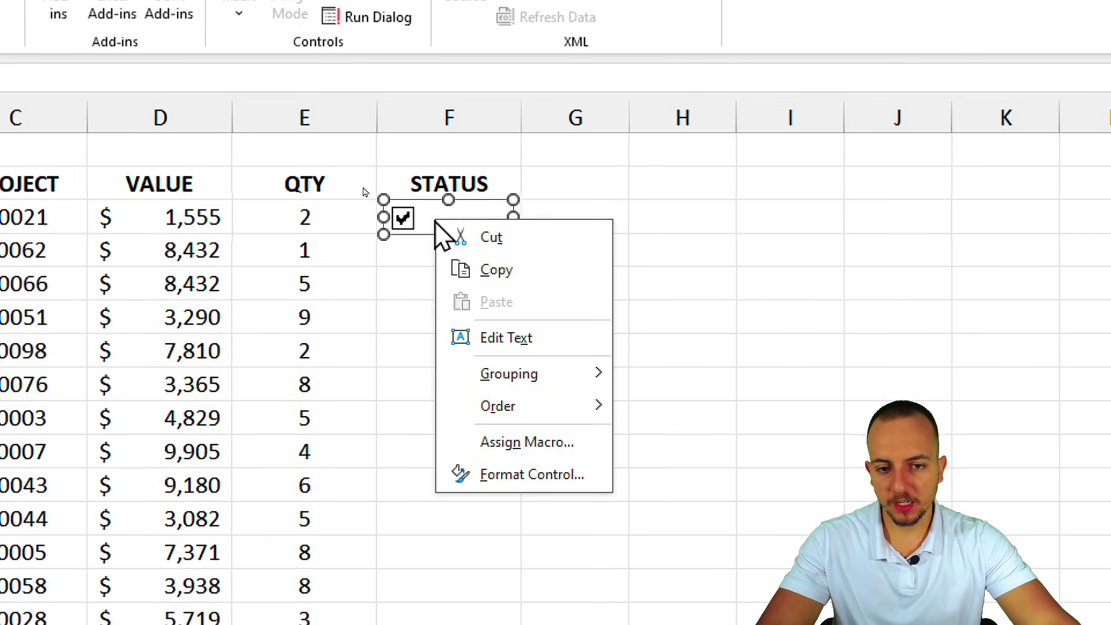
left_click(478, 209)
left_click_drag(514, 217, 461, 218)
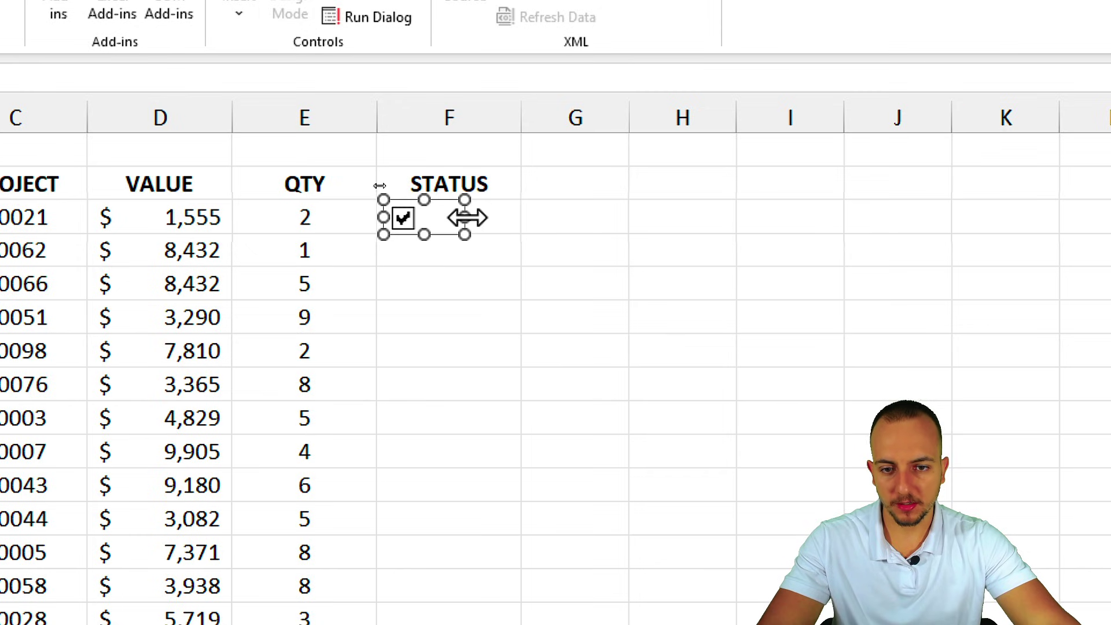
left_click(430, 320)
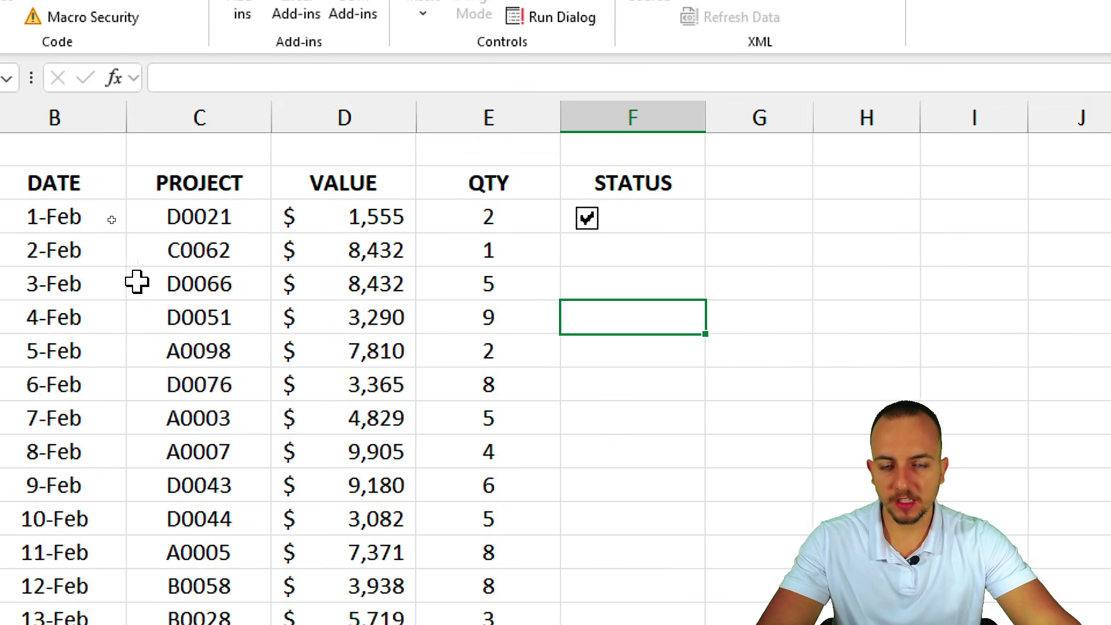
left_click(691, 219)
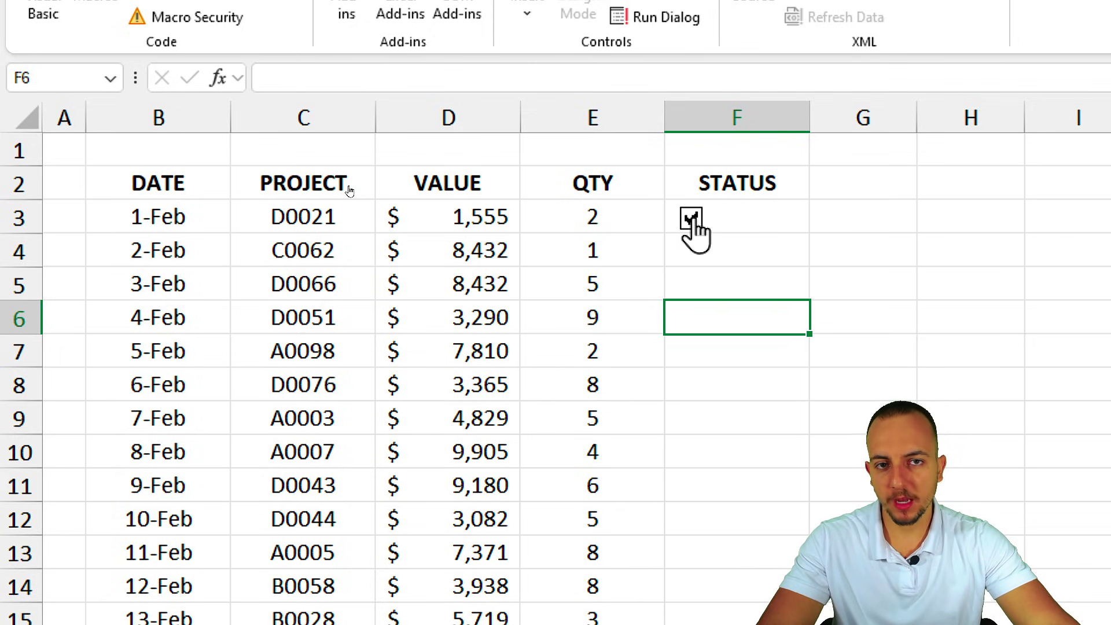
left_click(691, 220)
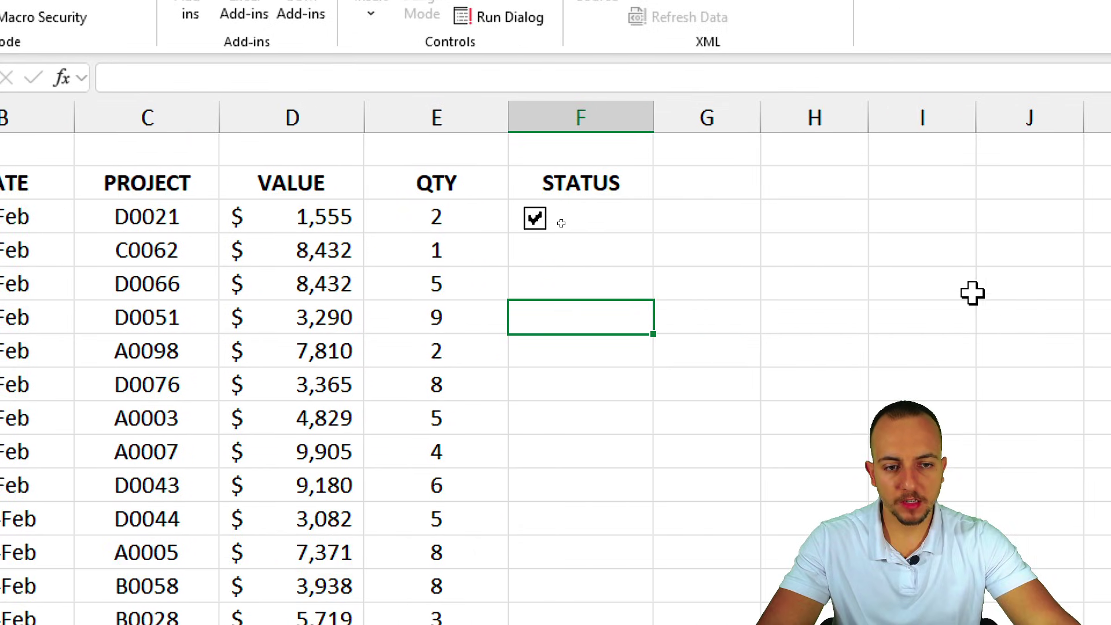
- In Format Control, link the F3 checkbox to cell $G$3 and enable 3-D shading
right_click(572, 222)
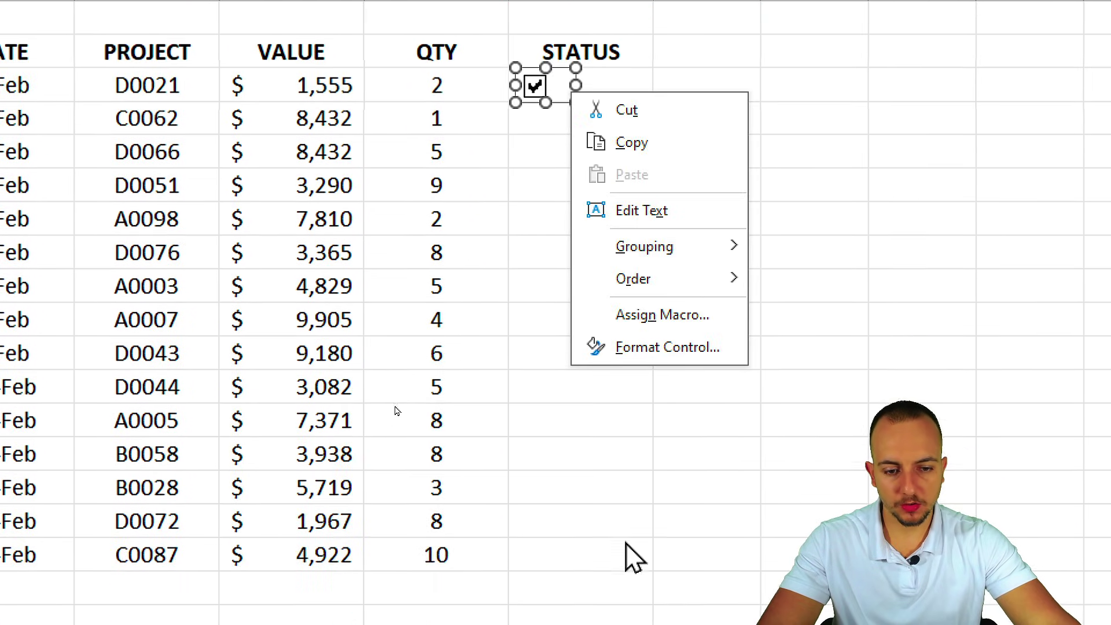
left_click(649, 349)
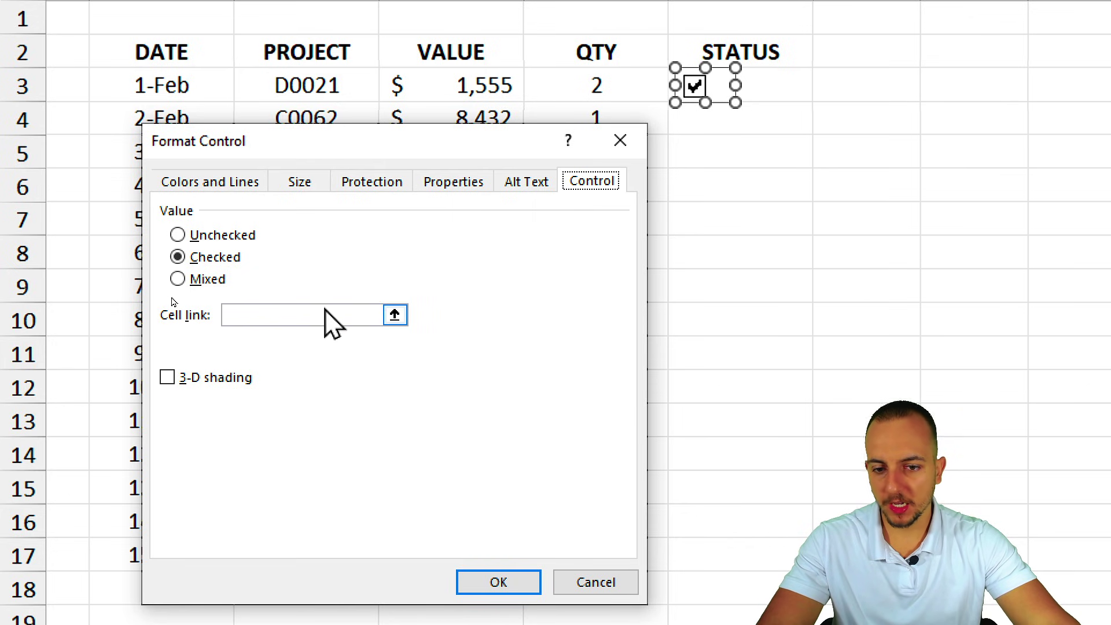
left_click(395, 315)
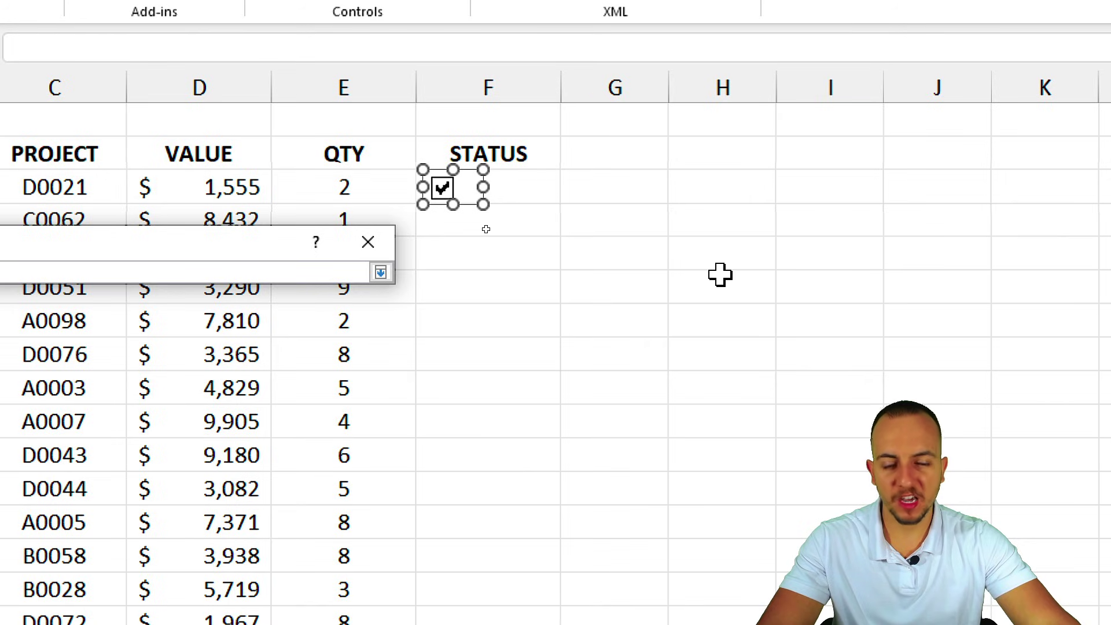
left_click(588, 188)
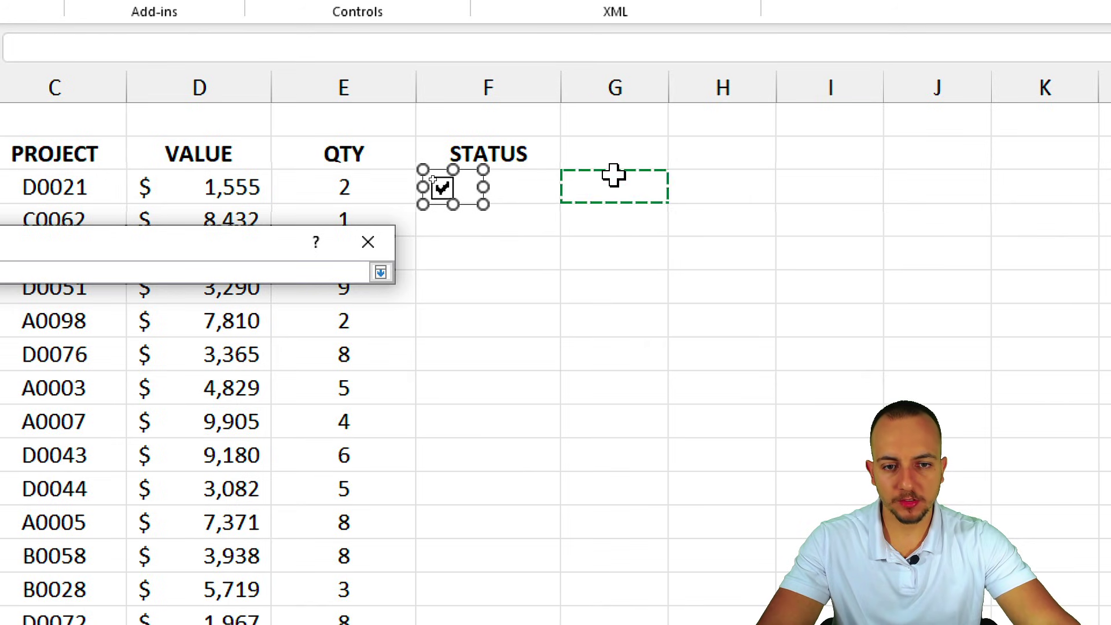
left_click(380, 272)
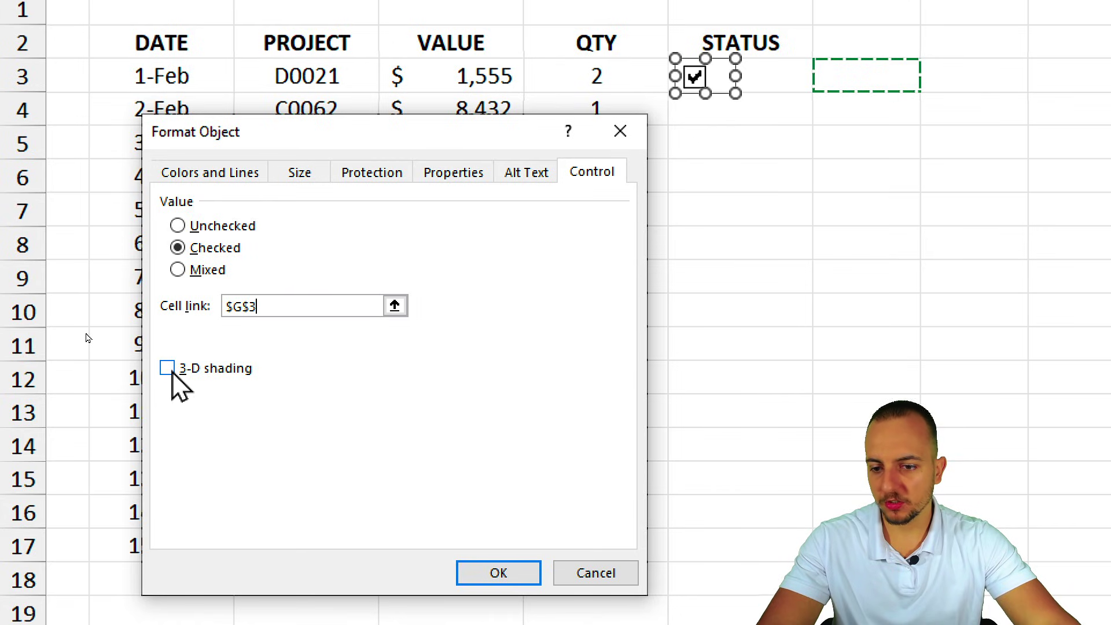
left_click(169, 371)
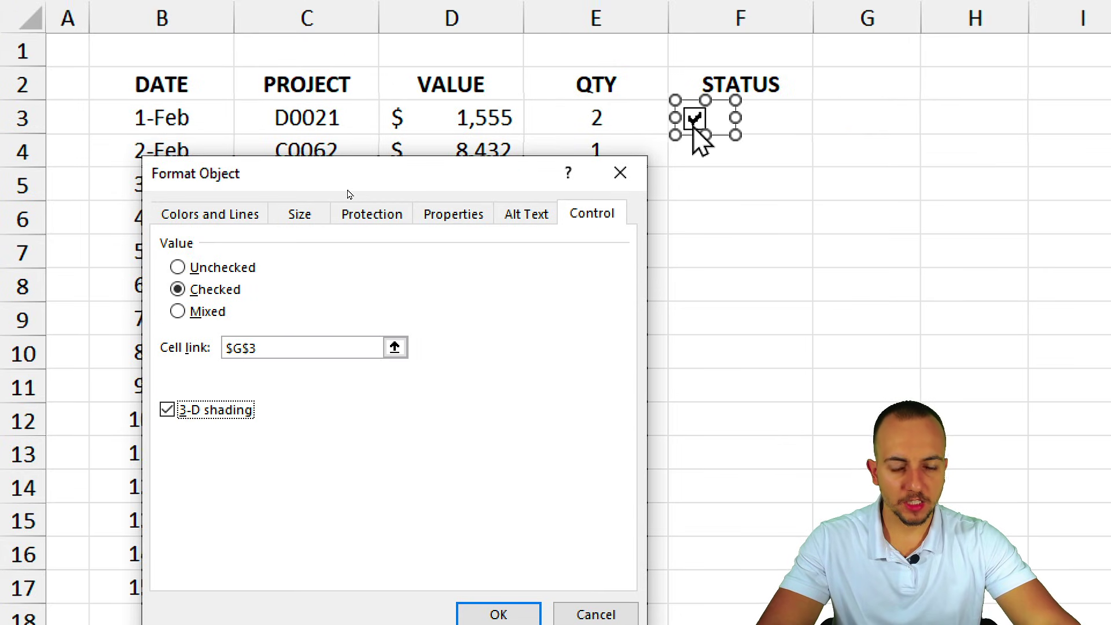
left_click(501, 614)
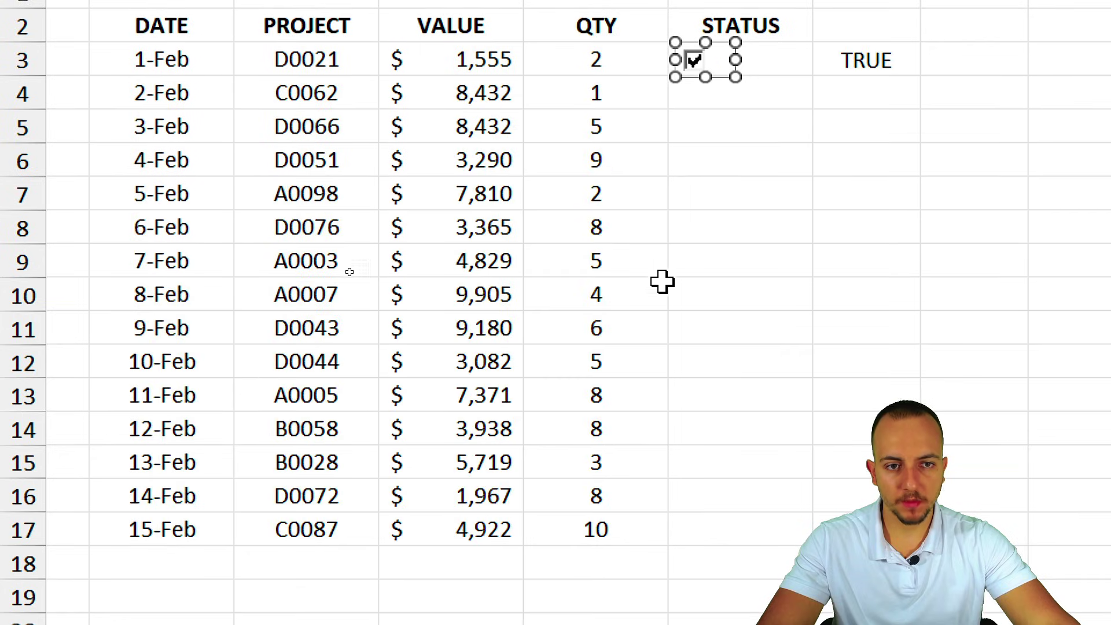
left_click(798, 92)
left_click(896, 63)
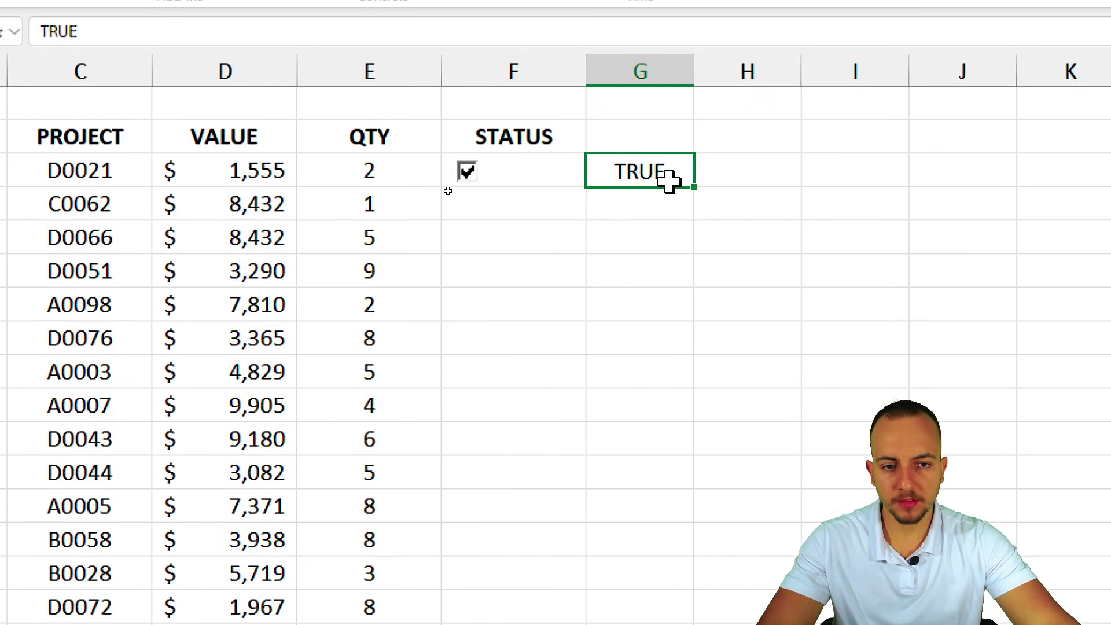
left_click(467, 174)
left_click(466, 174)
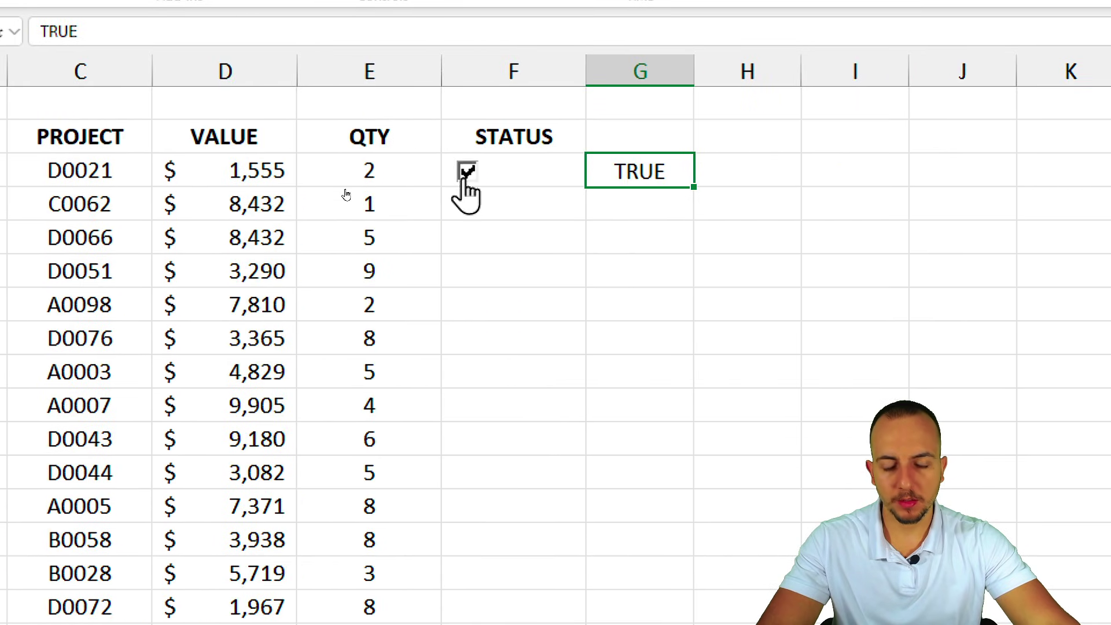
left_click(465, 179)
left_click(465, 180)
left_click(465, 180)
left_click(465, 179)
left_click(464, 179)
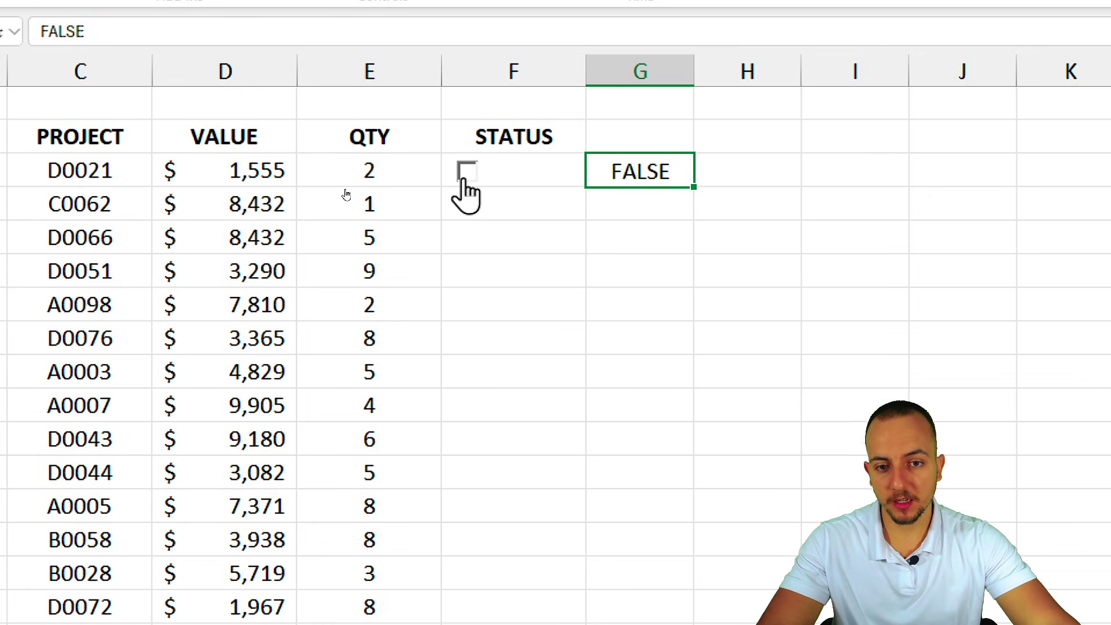
left_click(464, 179)
left_click(464, 179)
left_click(465, 179)
left_click(465, 179)
left_click(465, 180)
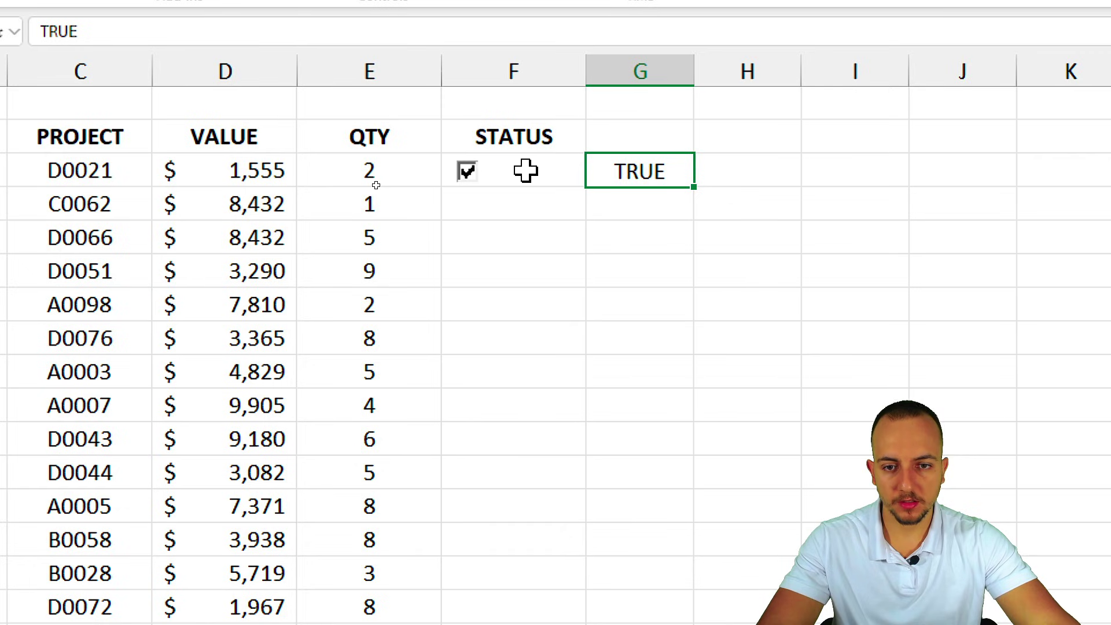
left_click(467, 182)
left_click_drag(509, 202, 625, 203)
- Copy the F3 checkbox down the STATUS column to row 17 and tick the boxes
left_click(550, 174)
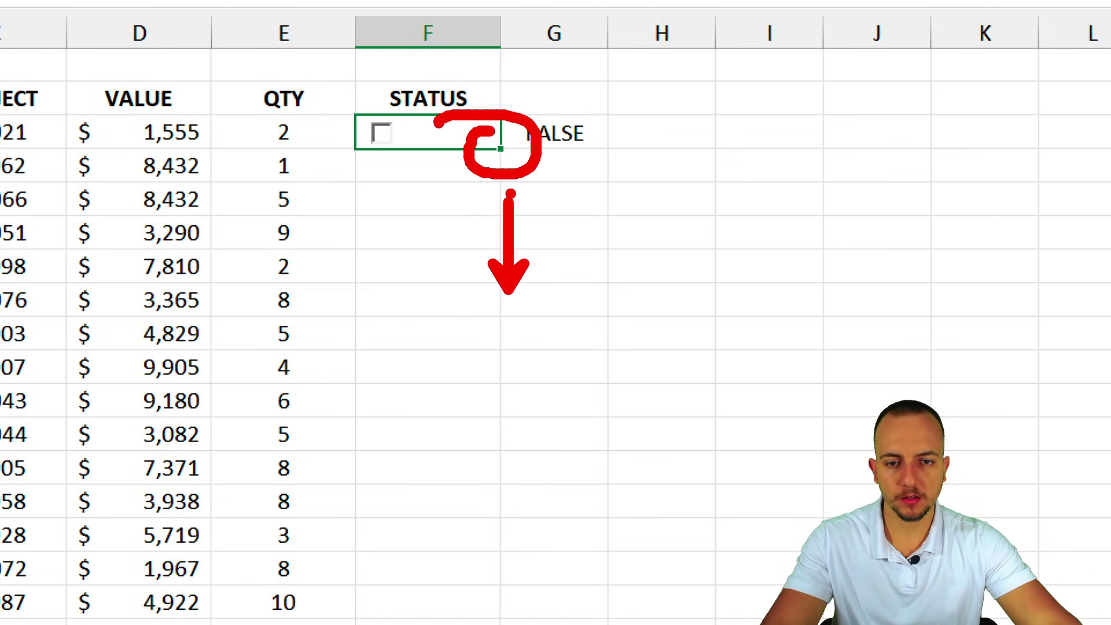
left_click_drag(501, 150, 475, 601)
left_click(480, 97)
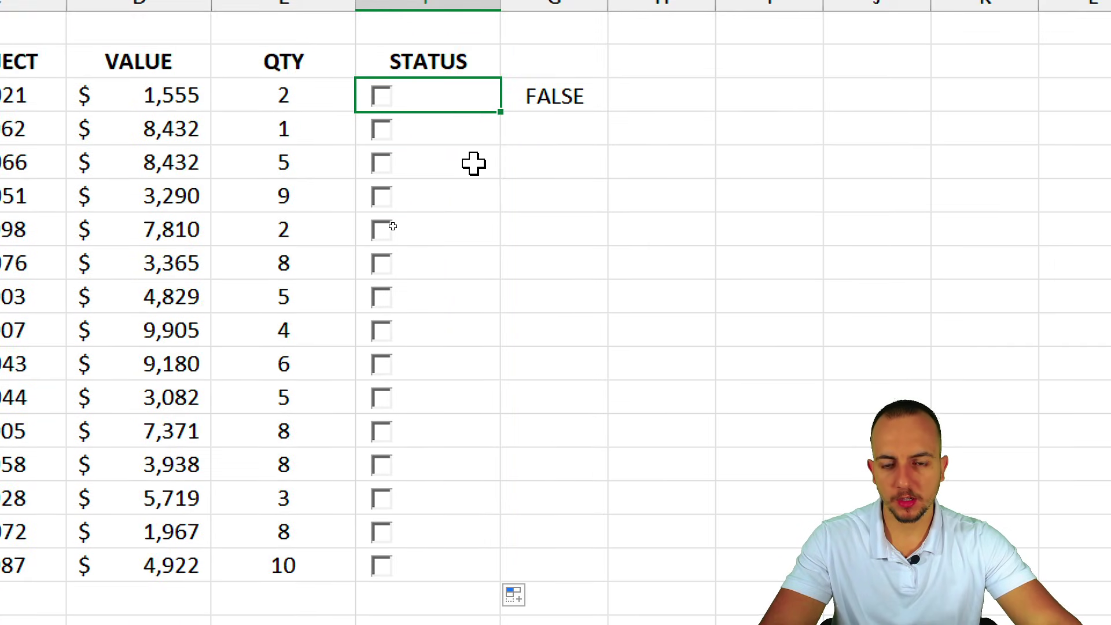
left_click(480, 197)
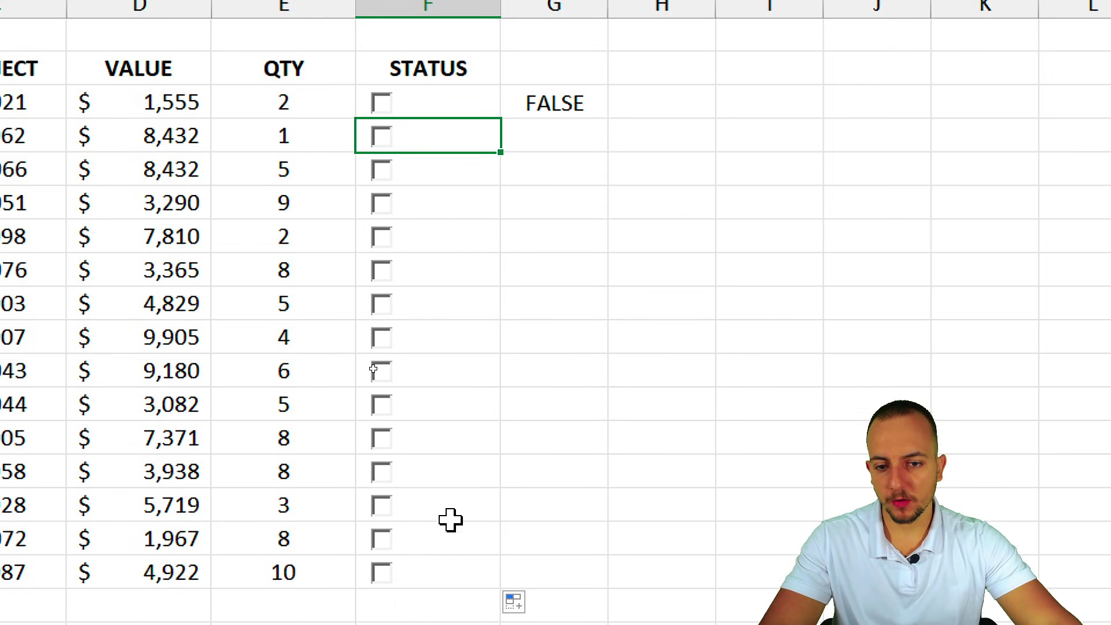
left_click(383, 237)
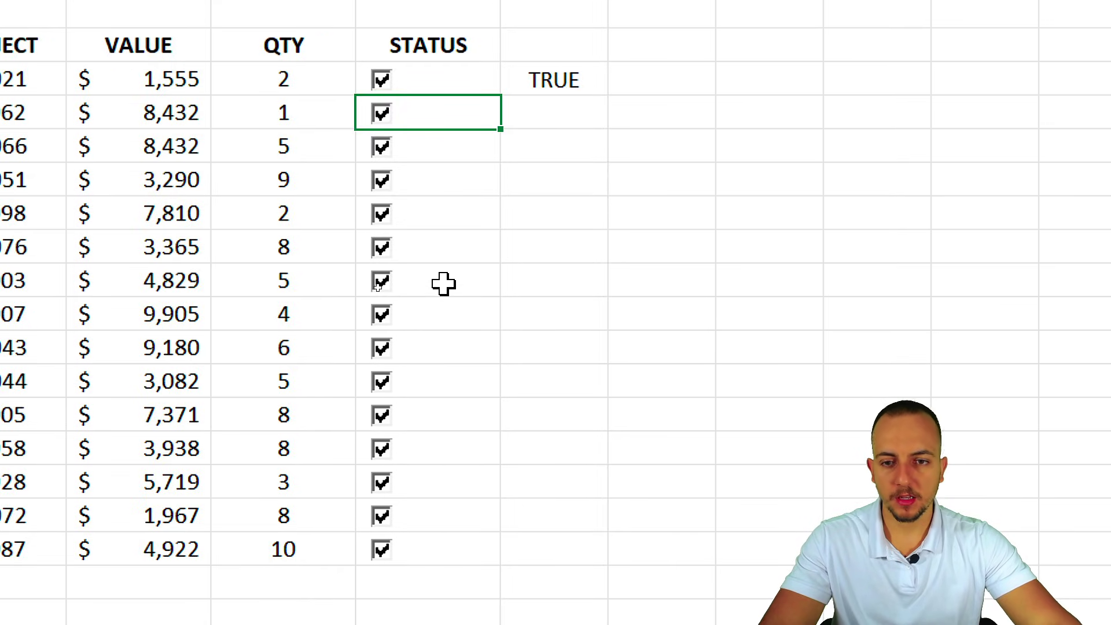
- Select cells from the first STATUS cell to the QTY cell in the 3,365 row
left_click(487, 89)
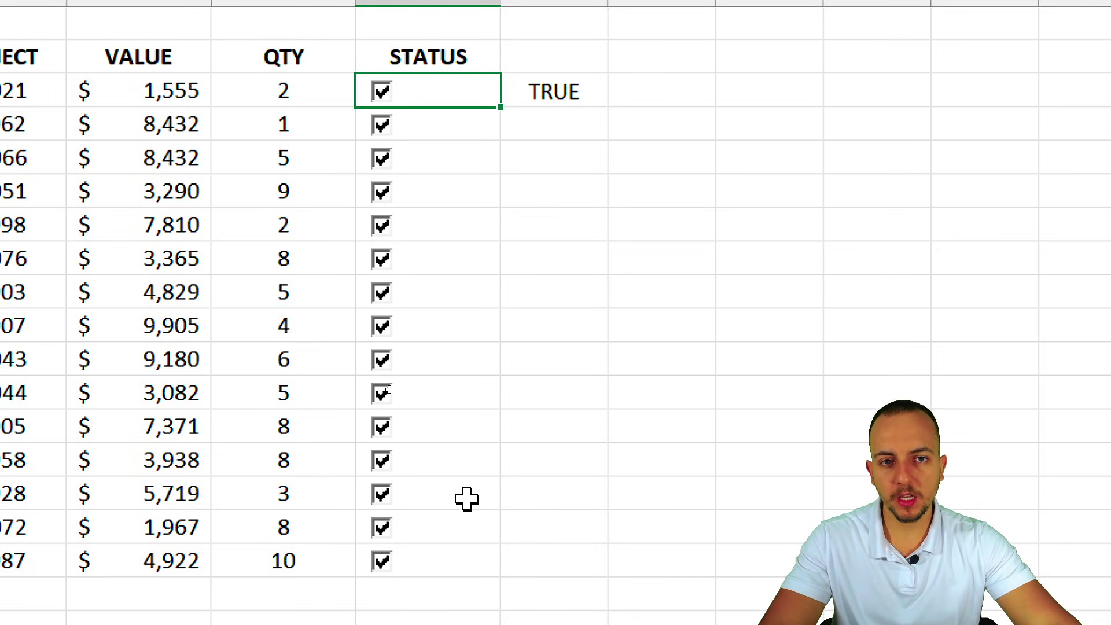
left_click_drag(476, 121, 508, 154)
left_click(531, 154)
left_click(556, 199)
left_click(550, 223)
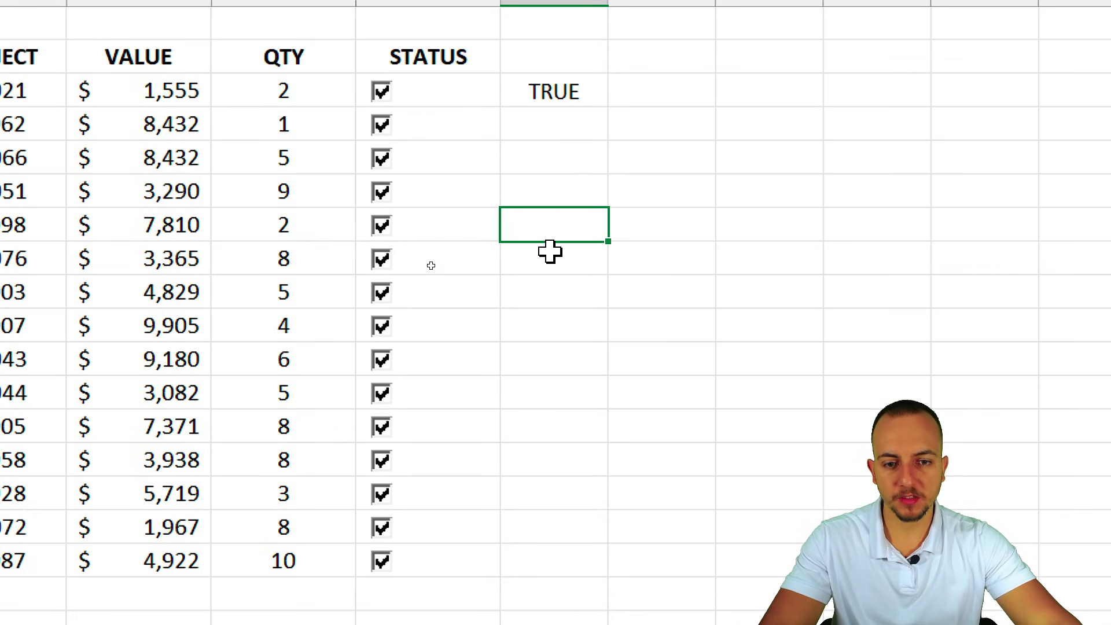
left_click(550, 254)
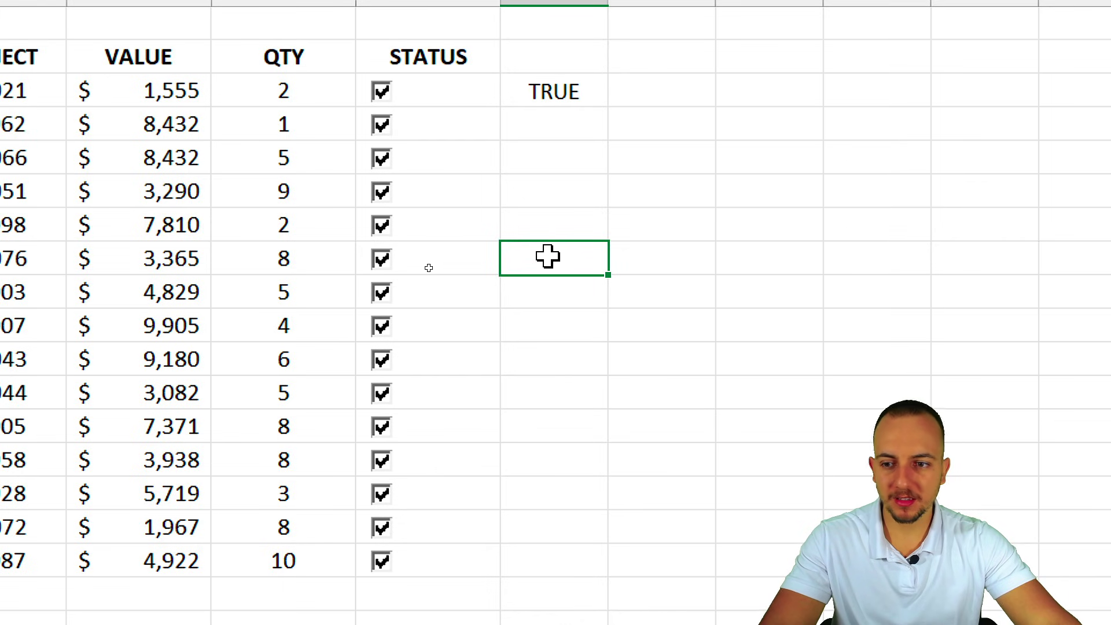
scroll(141, 237, "left", 3)
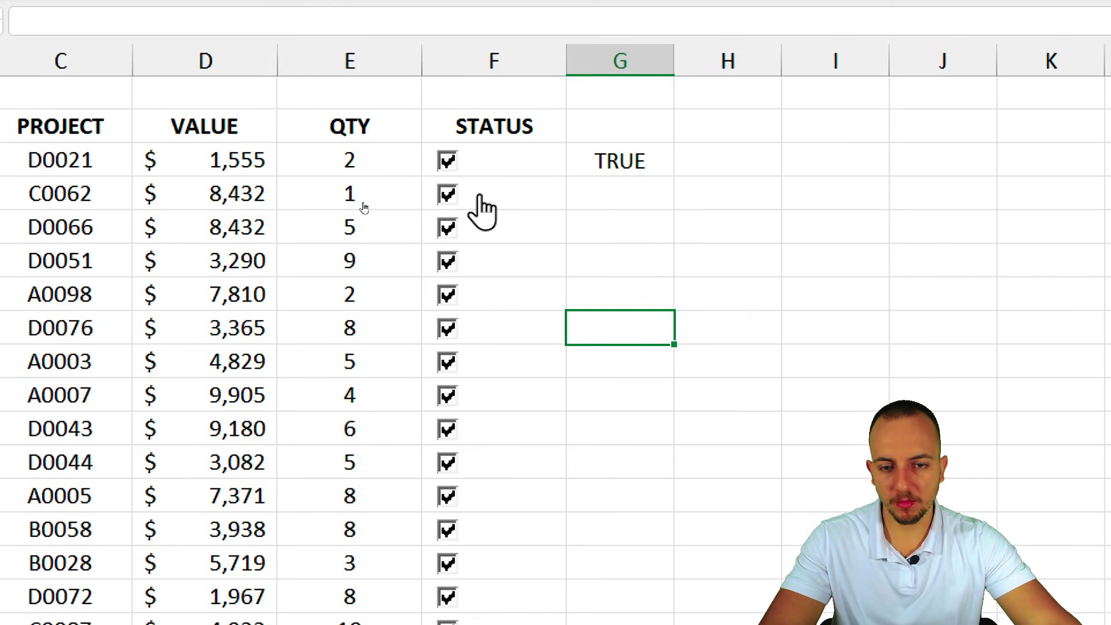
- Change the second row's checkbox cell link to $G$4 in Format Control
right_click(481, 197)
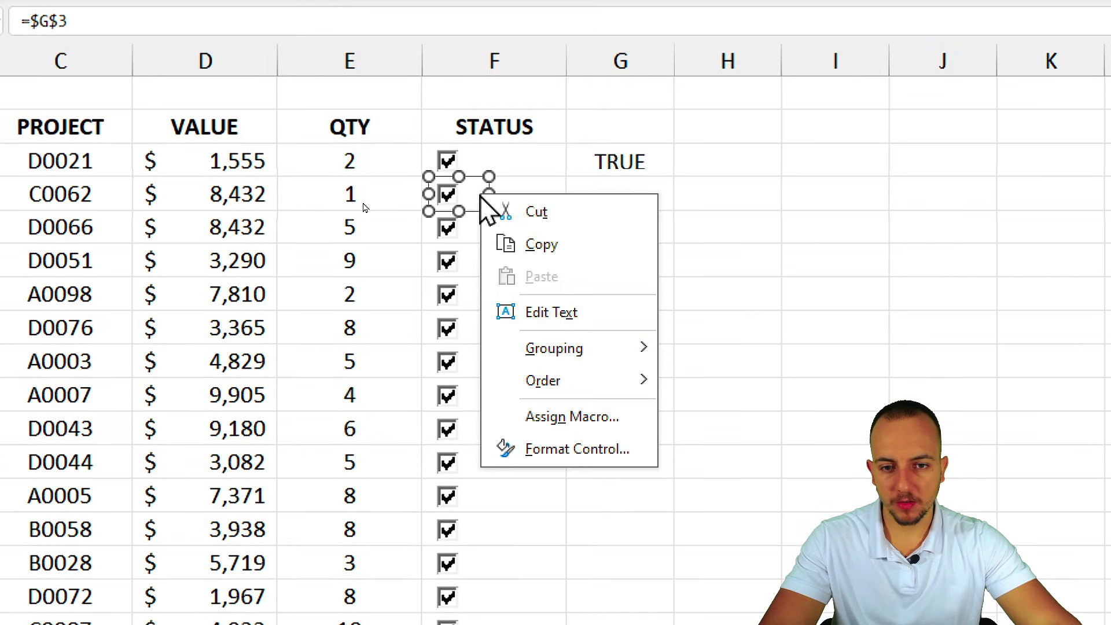
left_click(553, 451)
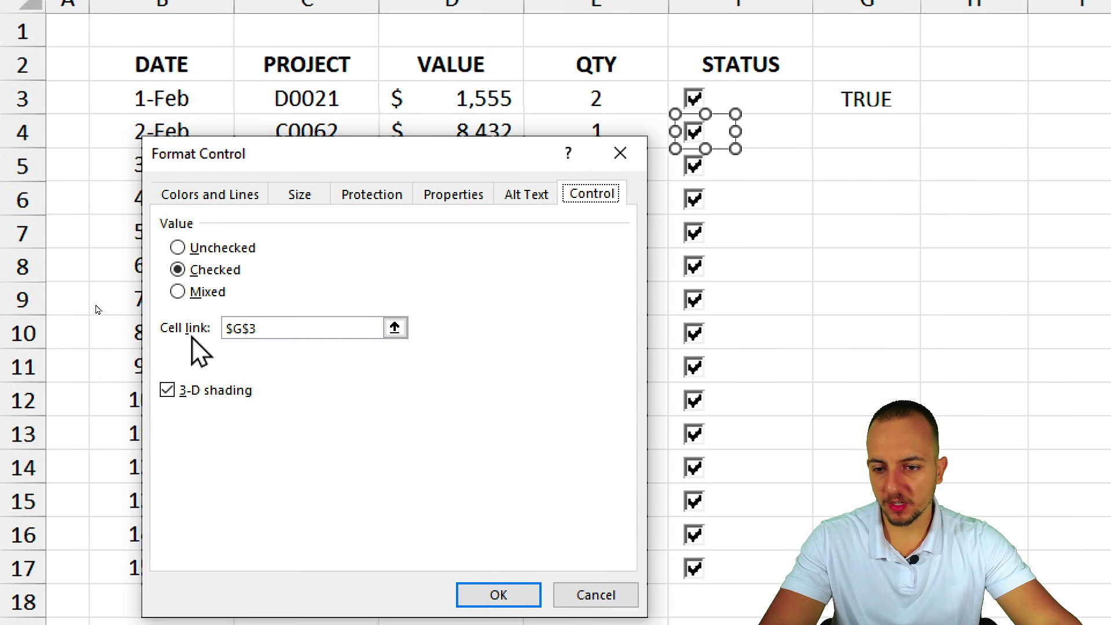
left_click(260, 387)
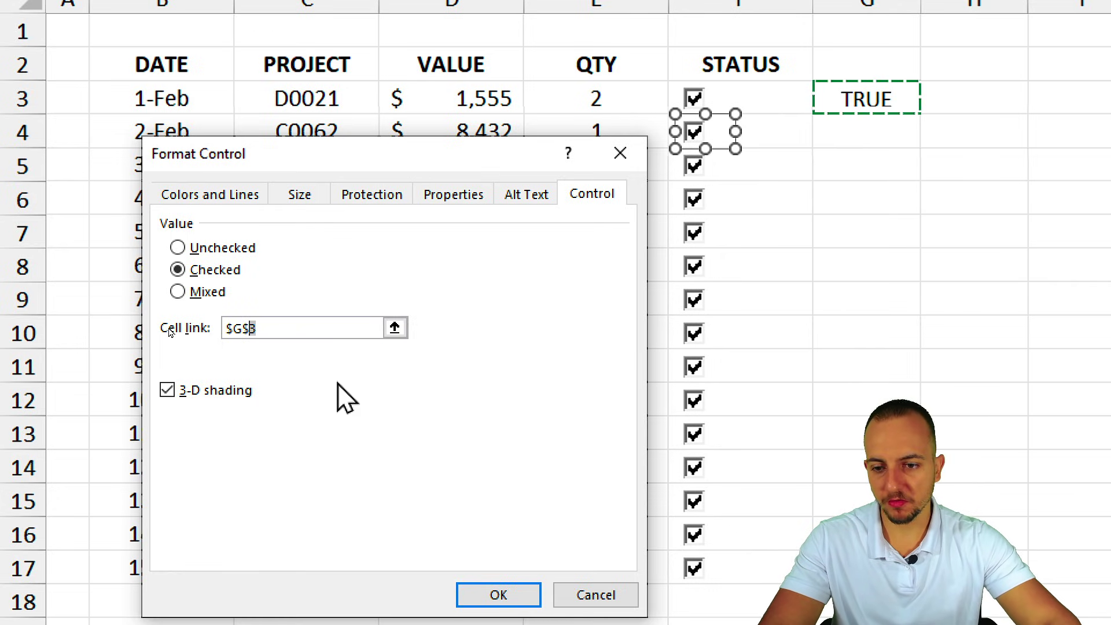
type("4")
left_click(498, 595)
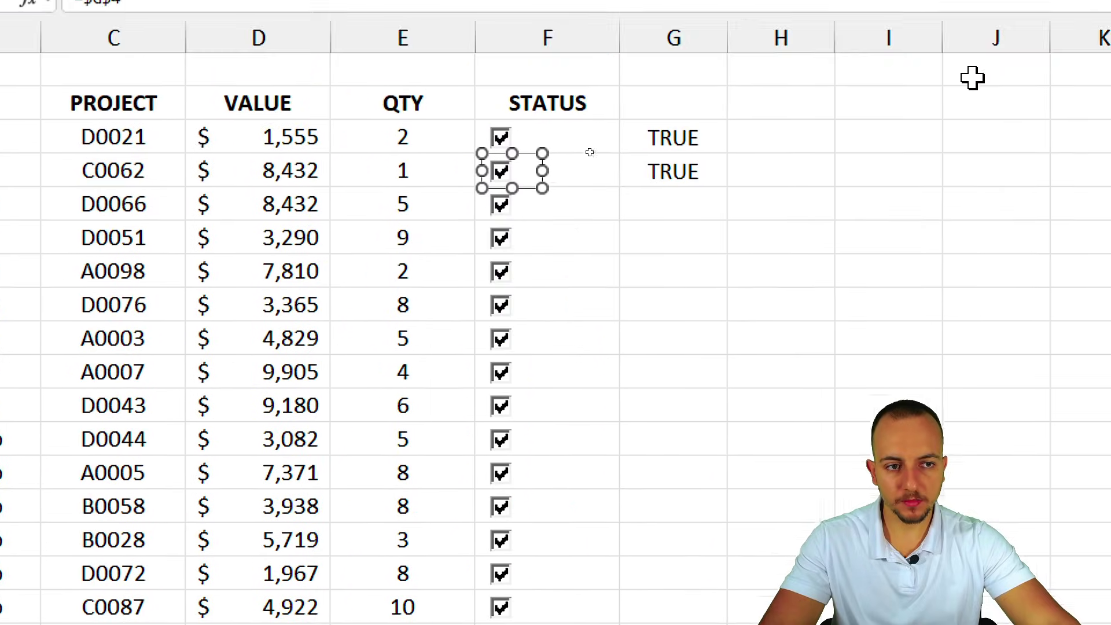
left_click(603, 208)
- Toggle the D0021 and C0062 checkboxes repeatedly to test their G3 and G4 links
left_click(501, 169)
left_click(501, 169)
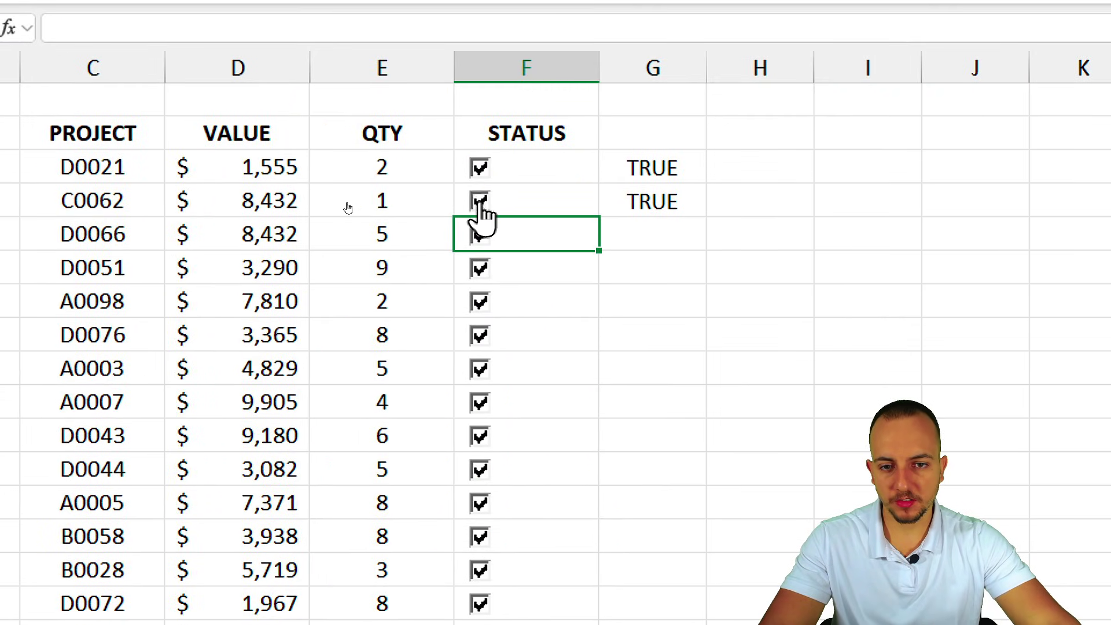
left_click(480, 200)
left_click(486, 202)
left_click(479, 202)
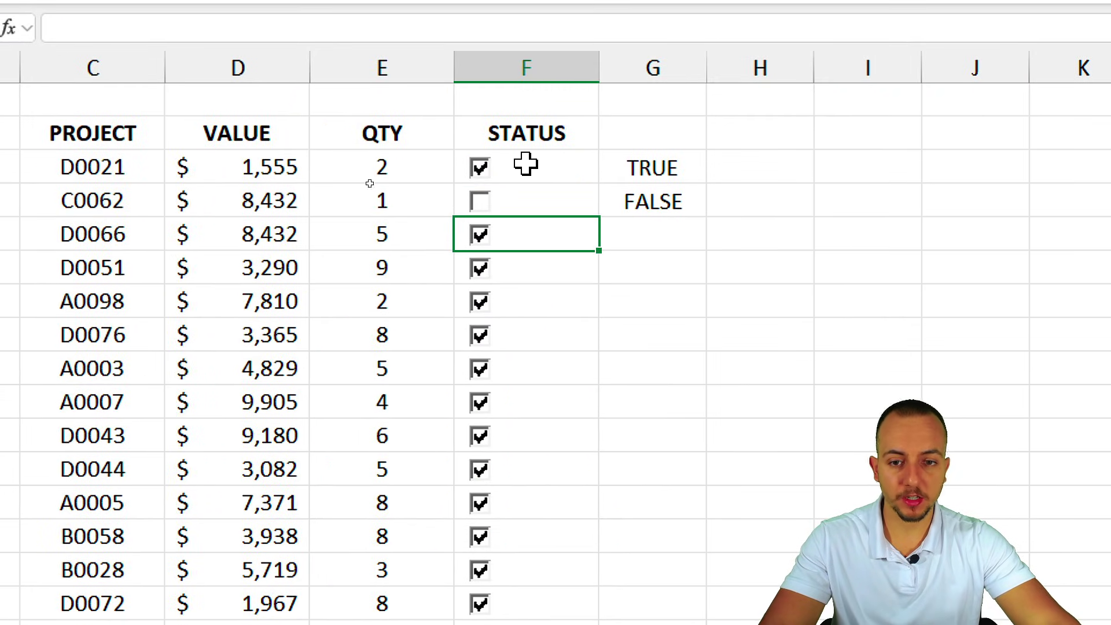
left_click(479, 167)
left_click(479, 168)
left_click(479, 168)
left_click(483, 203)
left_click(484, 207)
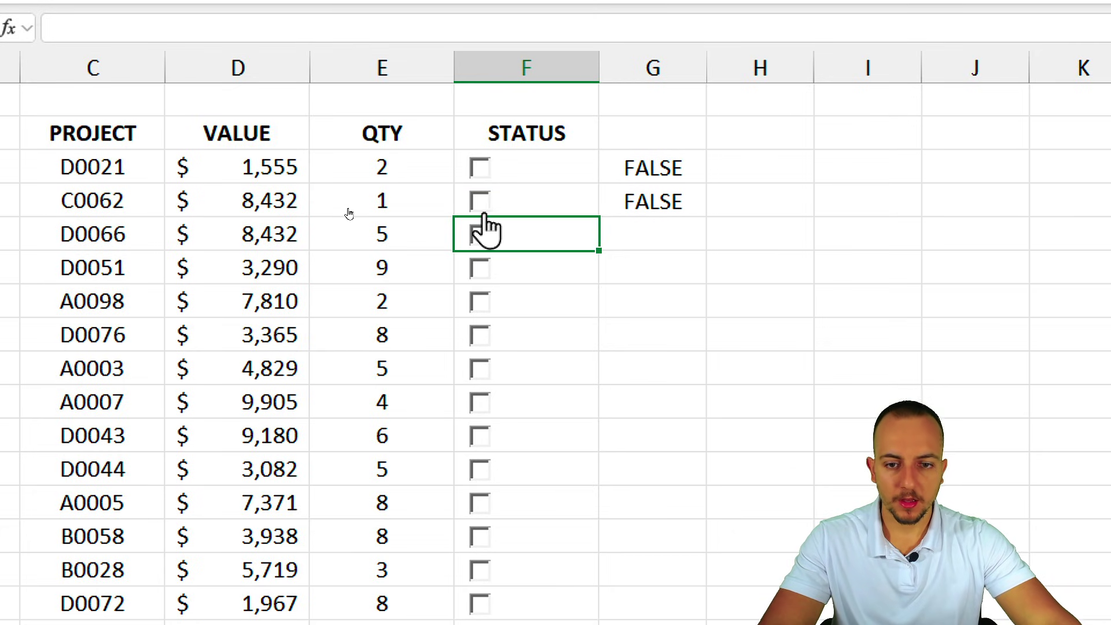
left_click(480, 167)
left_click(491, 202)
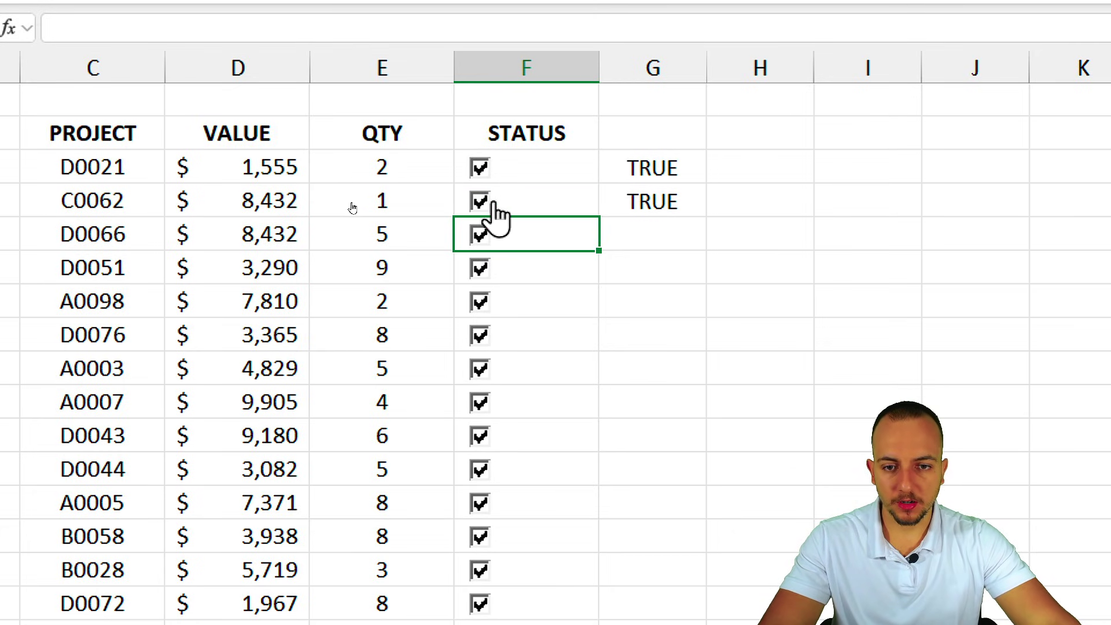
left_click(489, 201)
left_click(479, 169)
- Toggle D0066's checkbox to see linked boxes, then re-tick D0021 and C0062
scroll(556, 545, "down", 1)
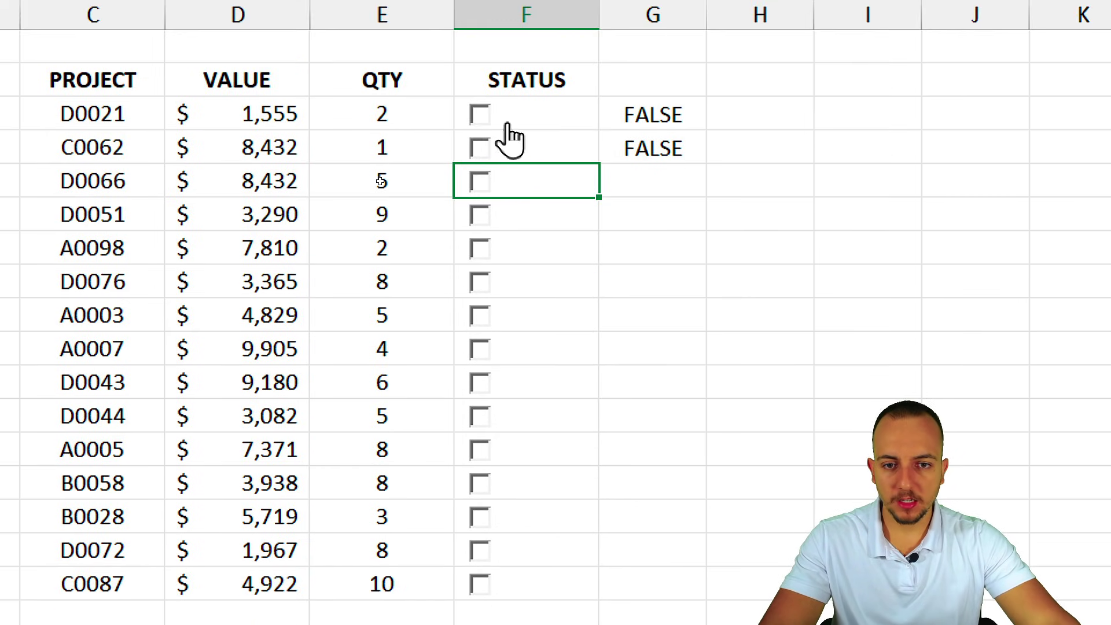
left_click(481, 185)
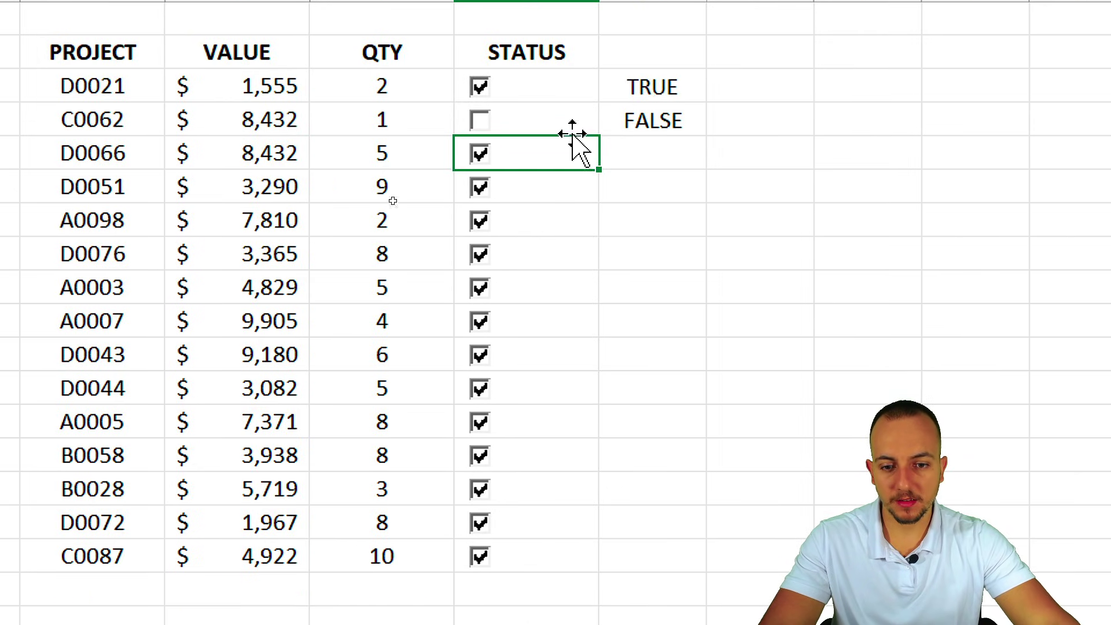
left_click(480, 153)
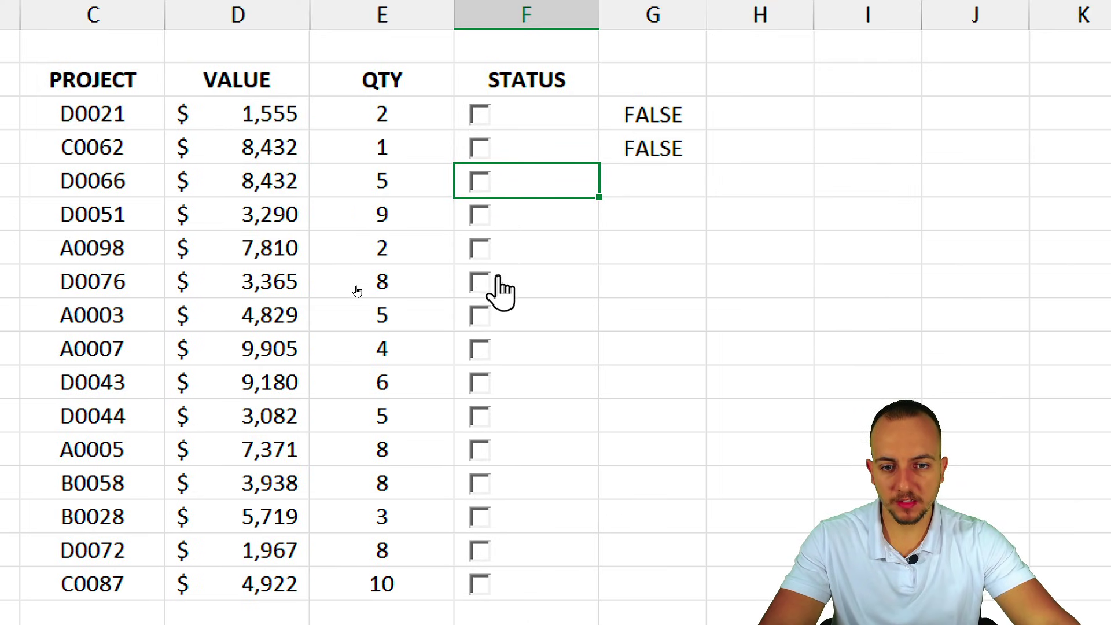
left_click(487, 118)
left_click(485, 147)
left_click(484, 147)
left_click(485, 148)
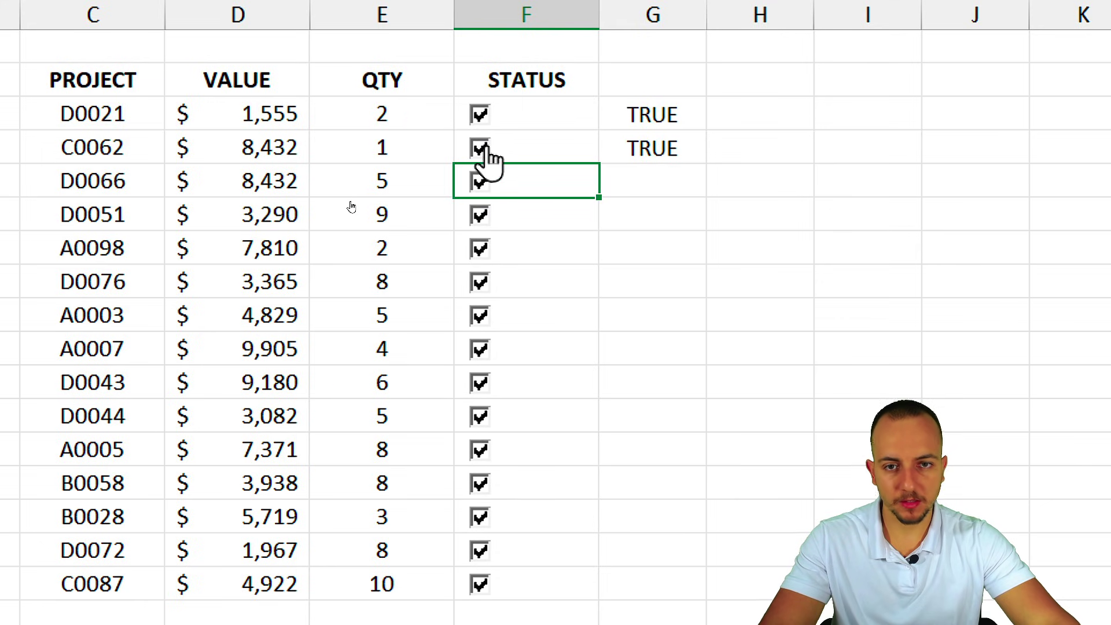
- Select the table rows B3:G17 and start a new conditional formatting rule
left_click_drag(155, 118, 856, 582)
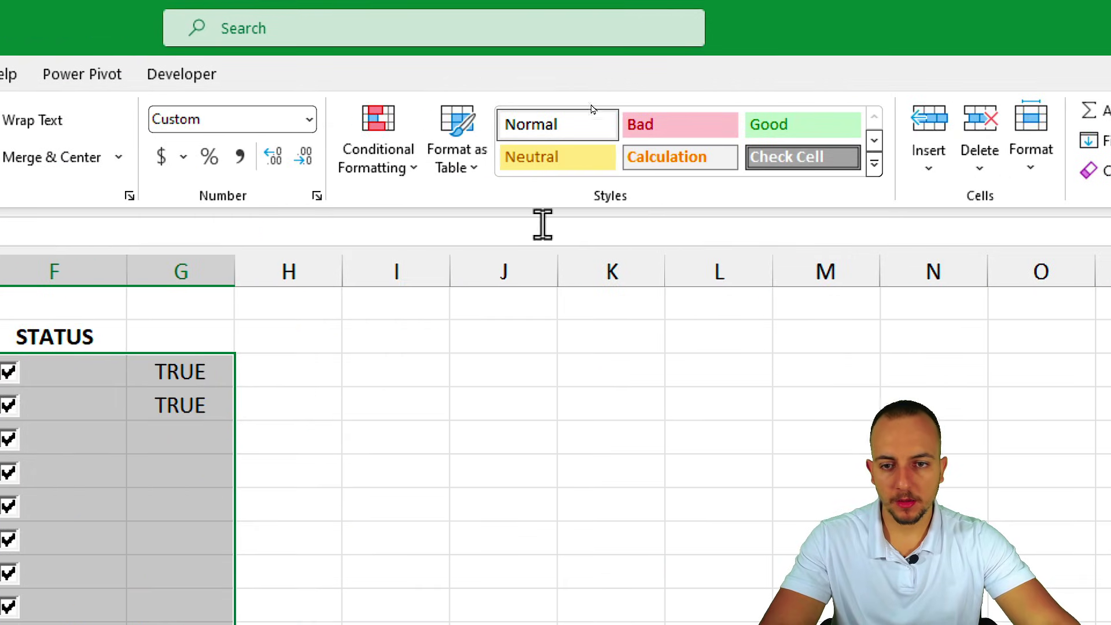
left_click(1052, 158)
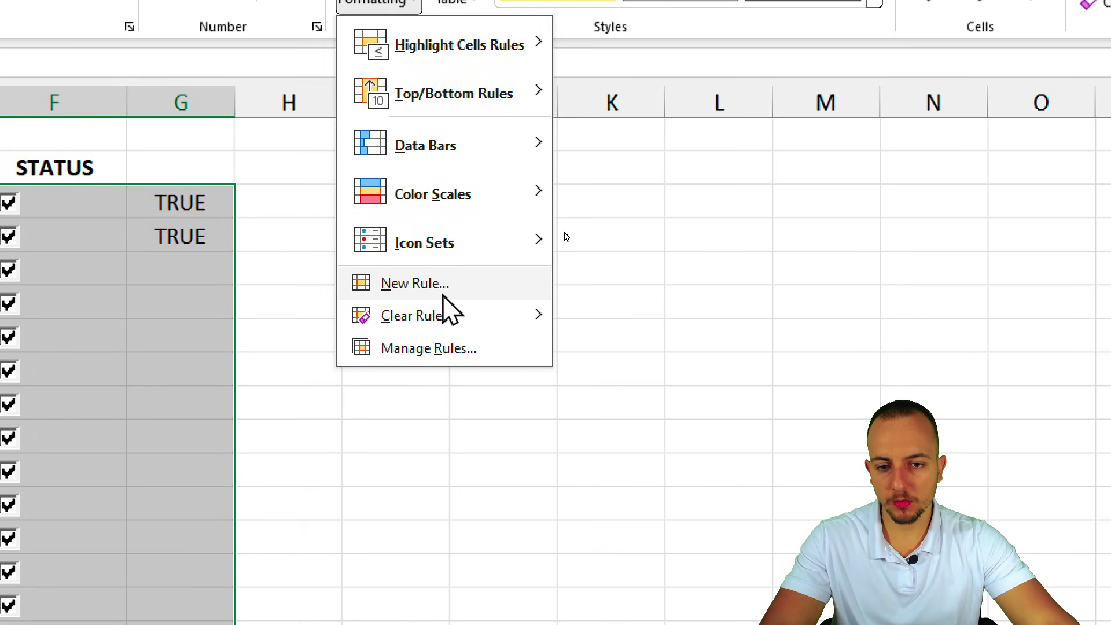
left_click(443, 295)
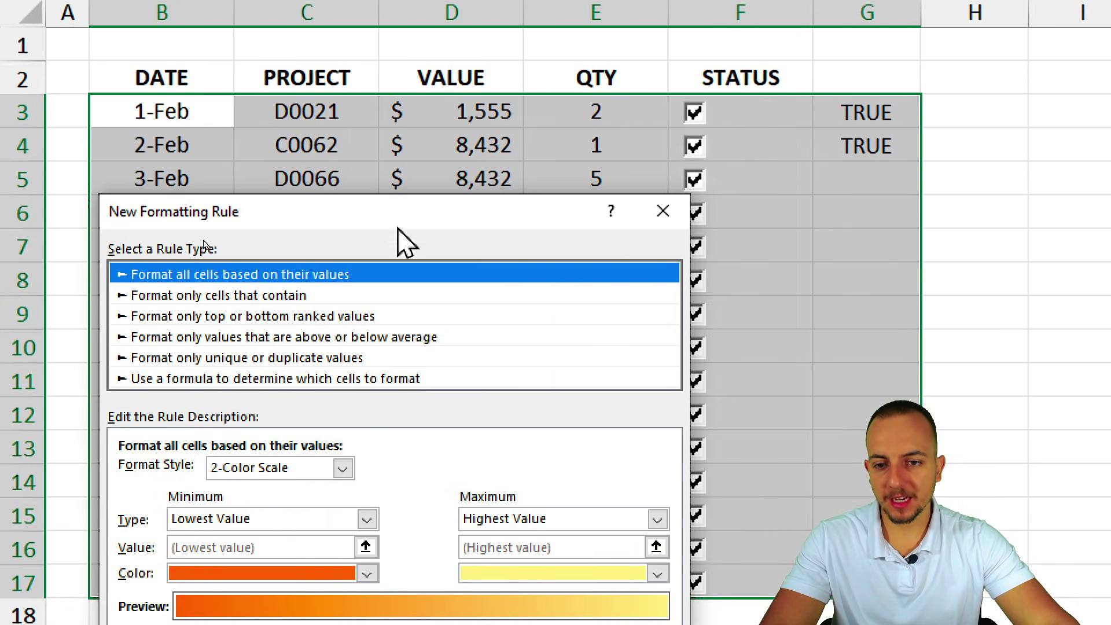
left_click_drag(454, 223, 509, 302)
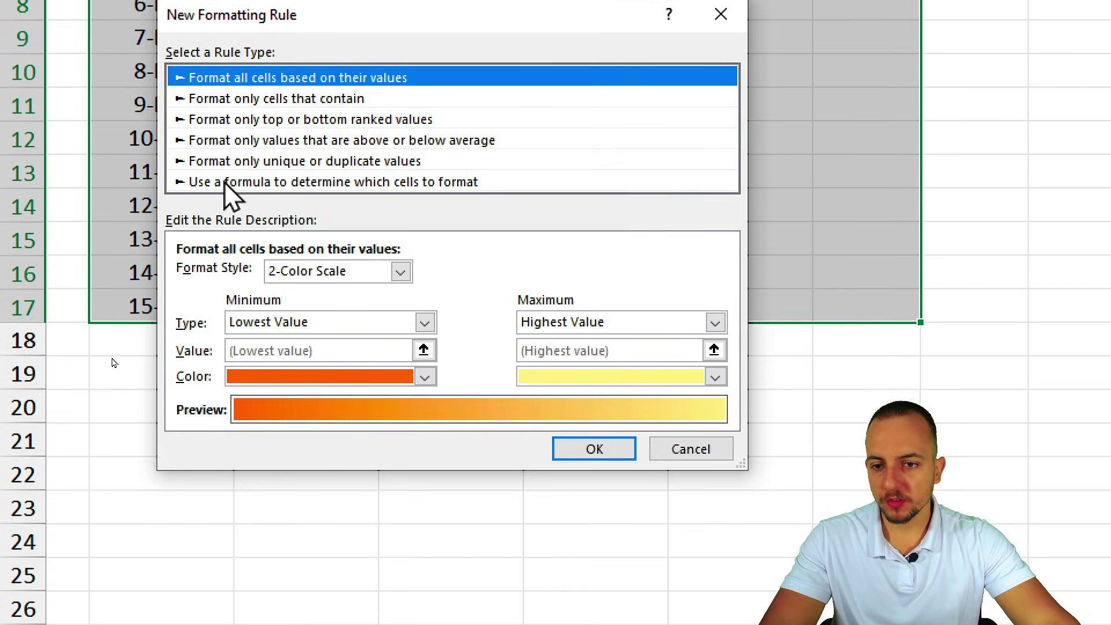
- Choose a formula-based rule type and enter the condition =$G$3=TRUE
left_click(225, 183)
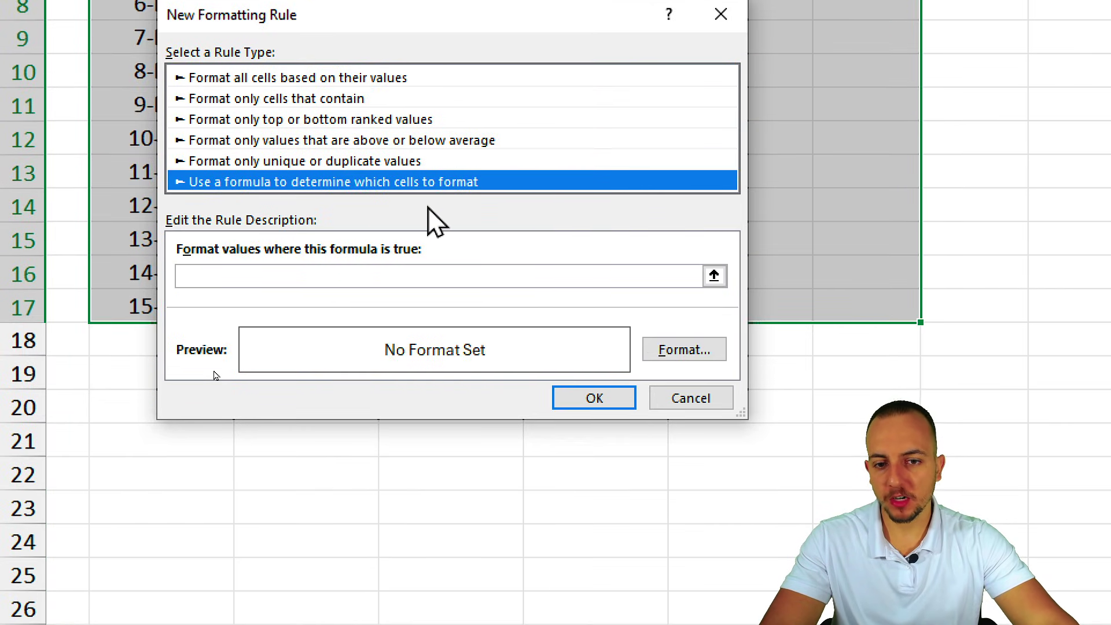
left_click(715, 283)
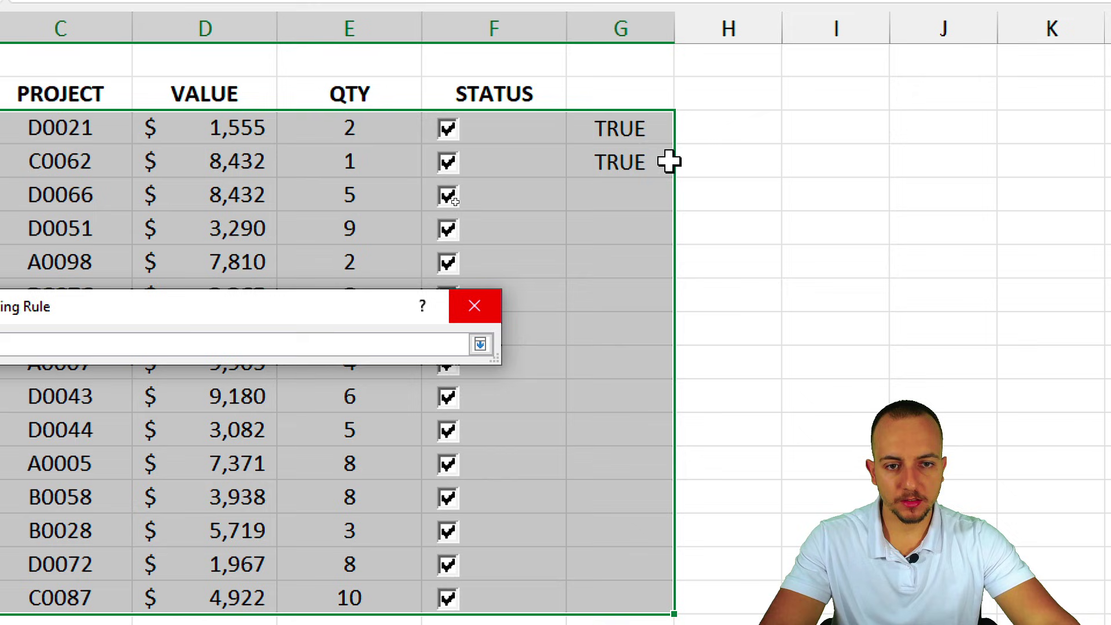
left_click(914, 128)
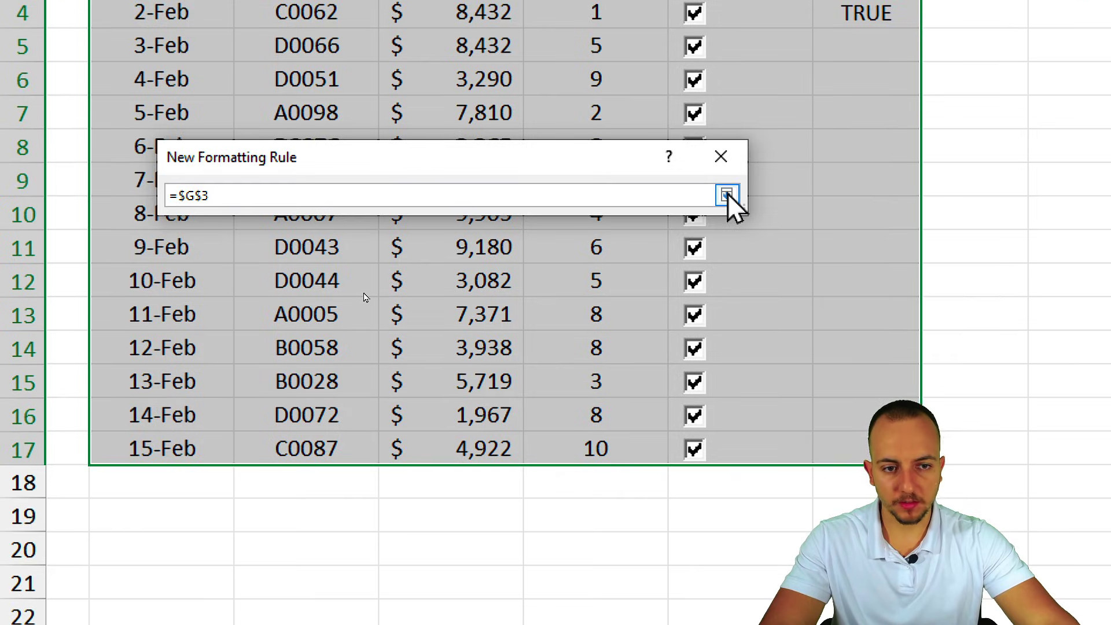
left_click(727, 195)
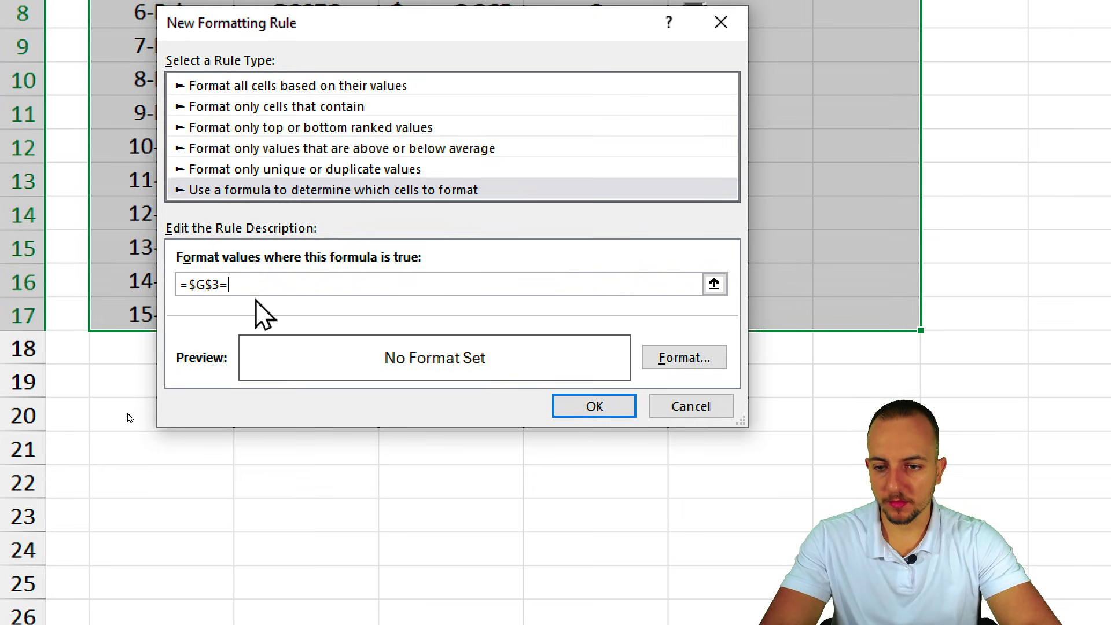
type("true")
key("BackSpace")
key("BackSpace")
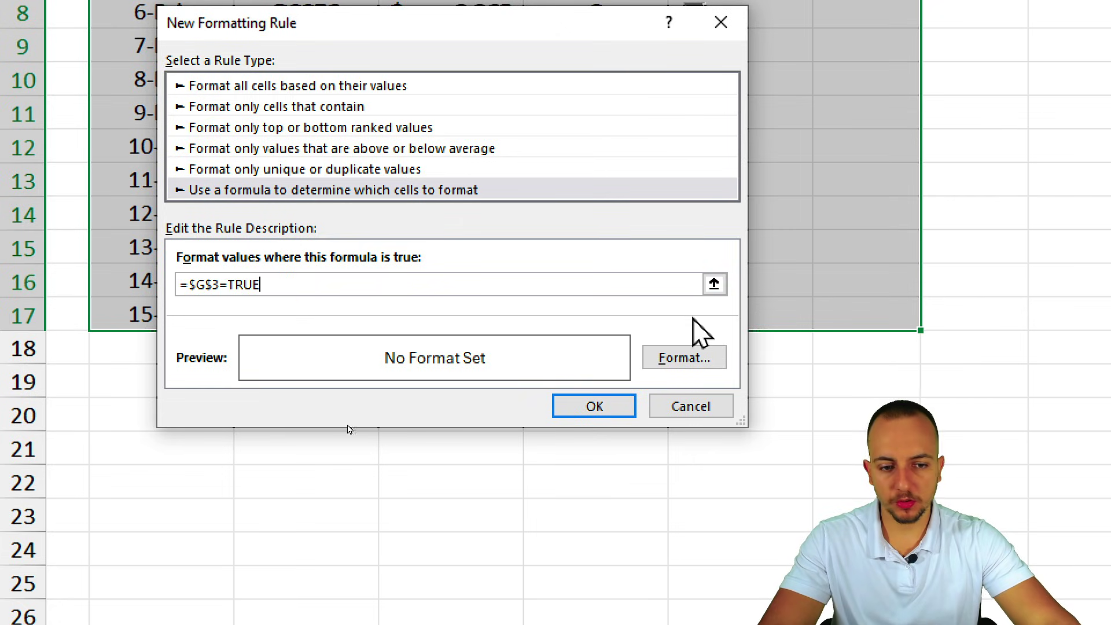
- Set the rule's format to a light green fill
left_click(684, 359)
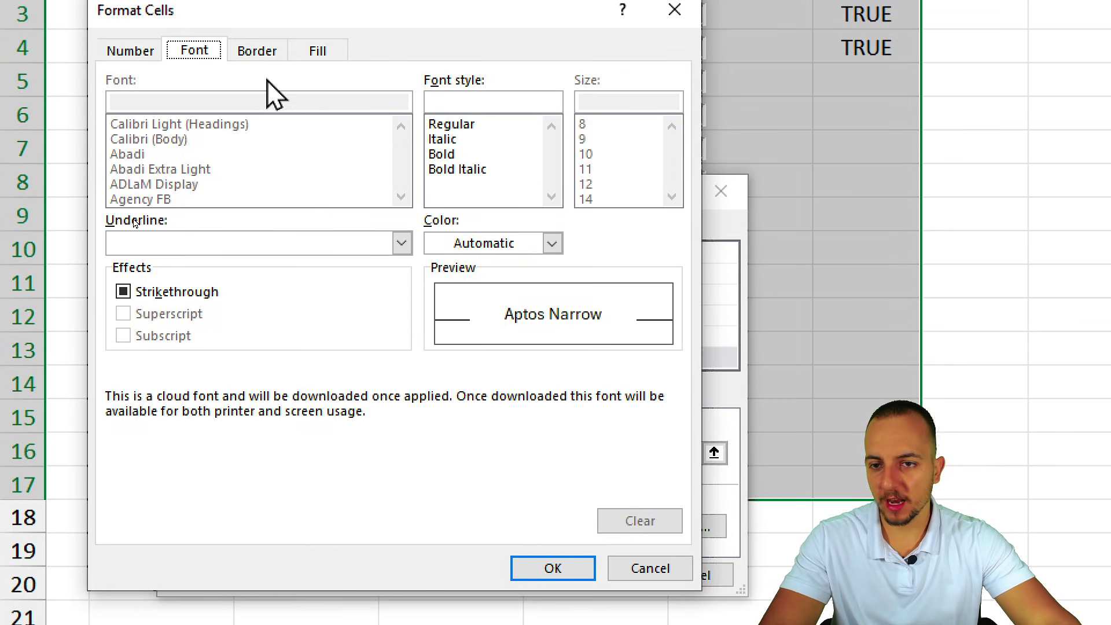
left_click(338, 78)
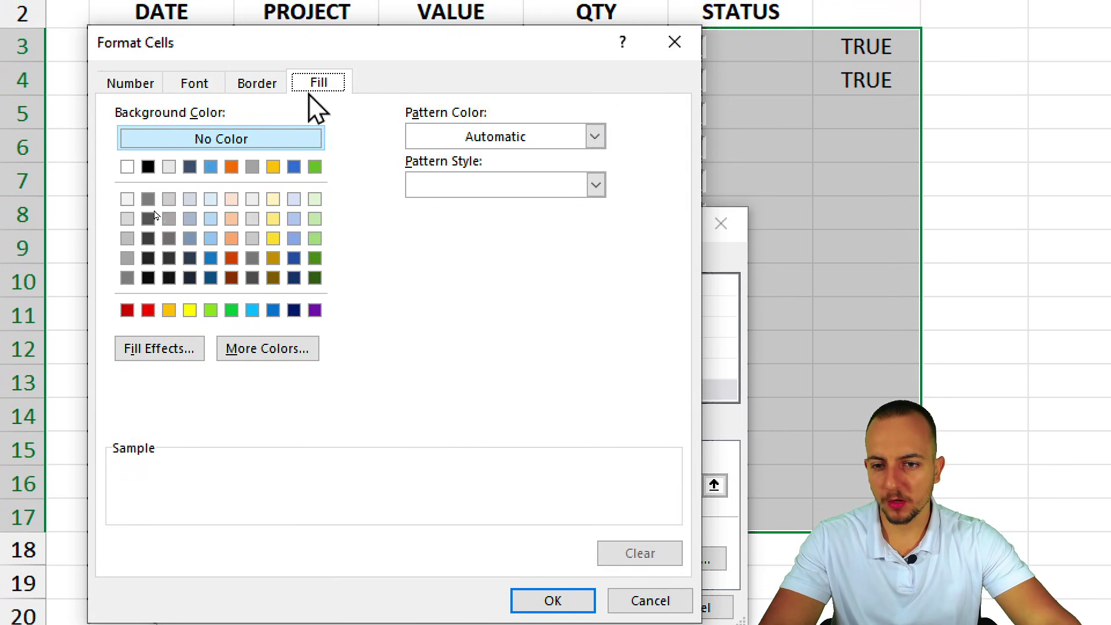
left_click(314, 219)
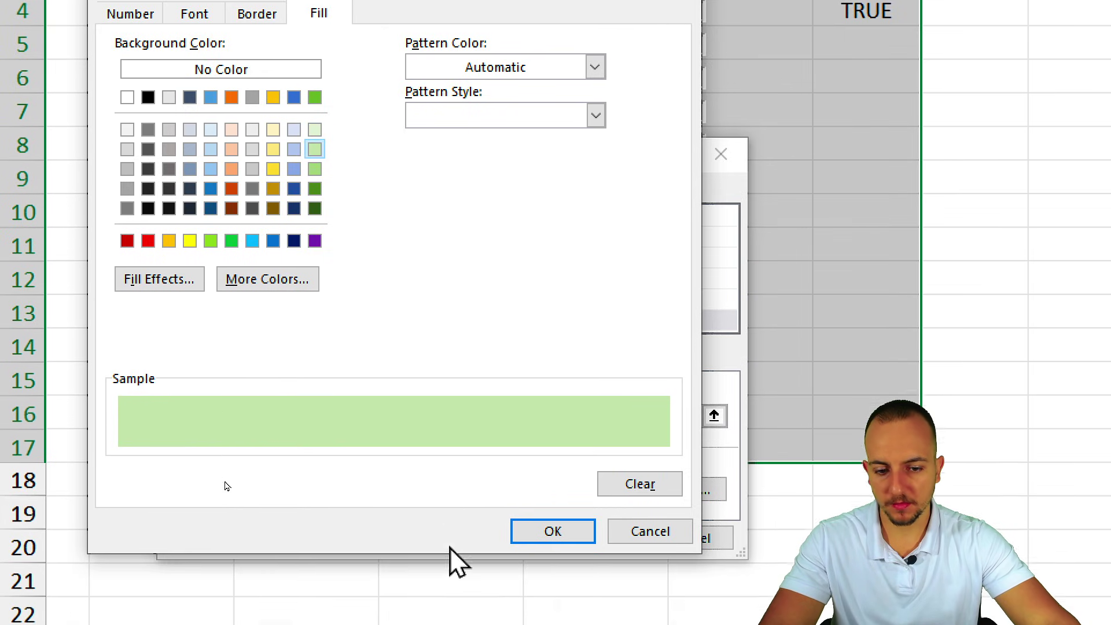
left_click(553, 600)
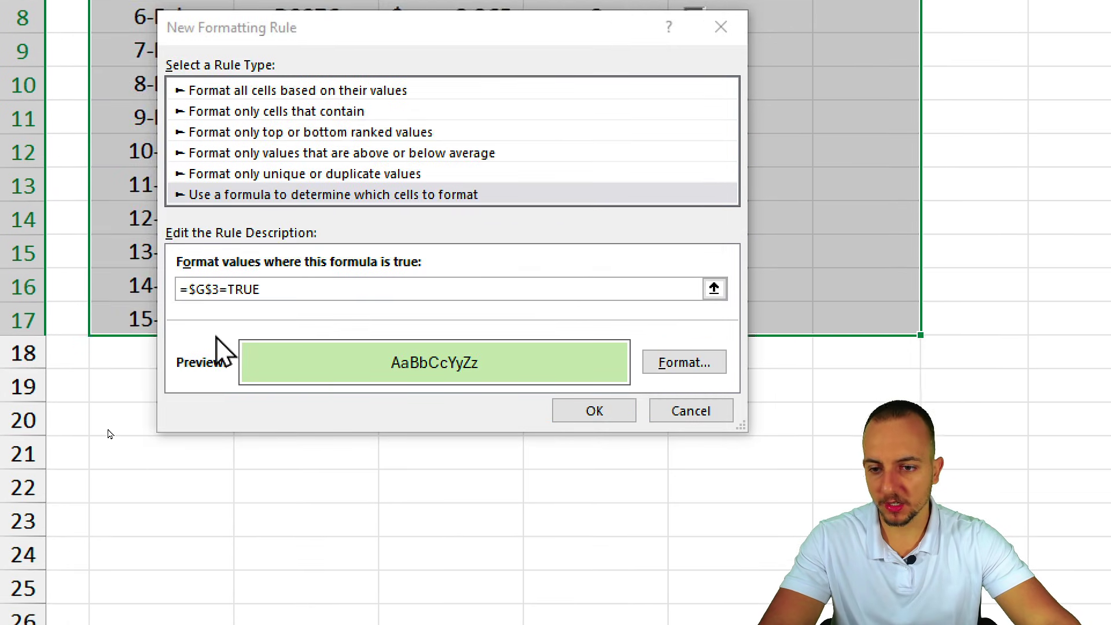
- Change the formula to =$G3=TRUE and apply the rule
left_click(201, 284)
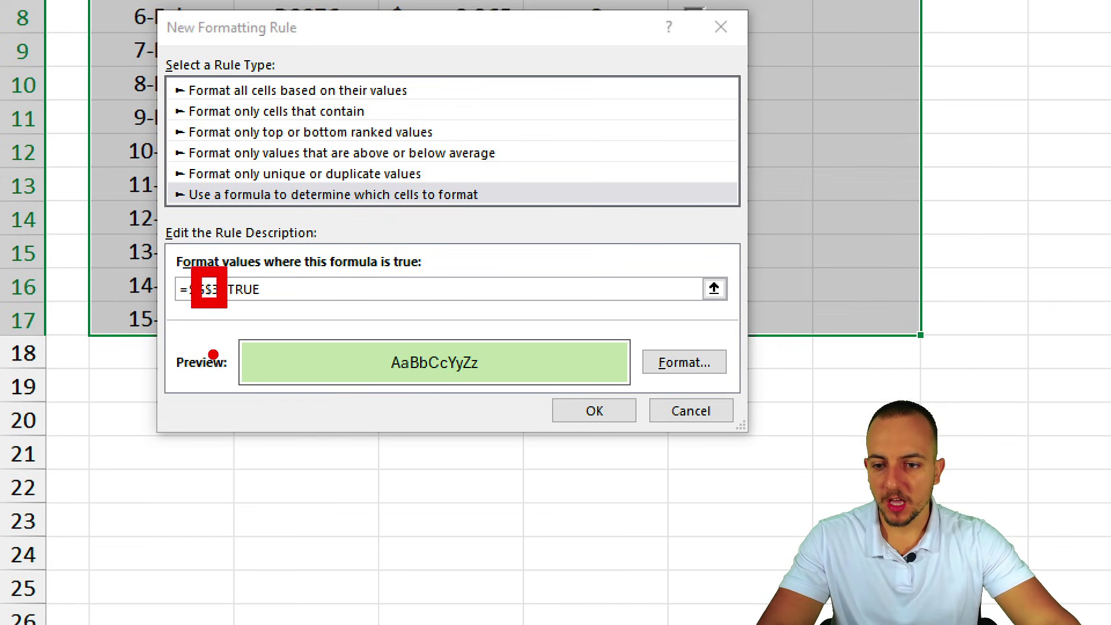
left_click(191, 288)
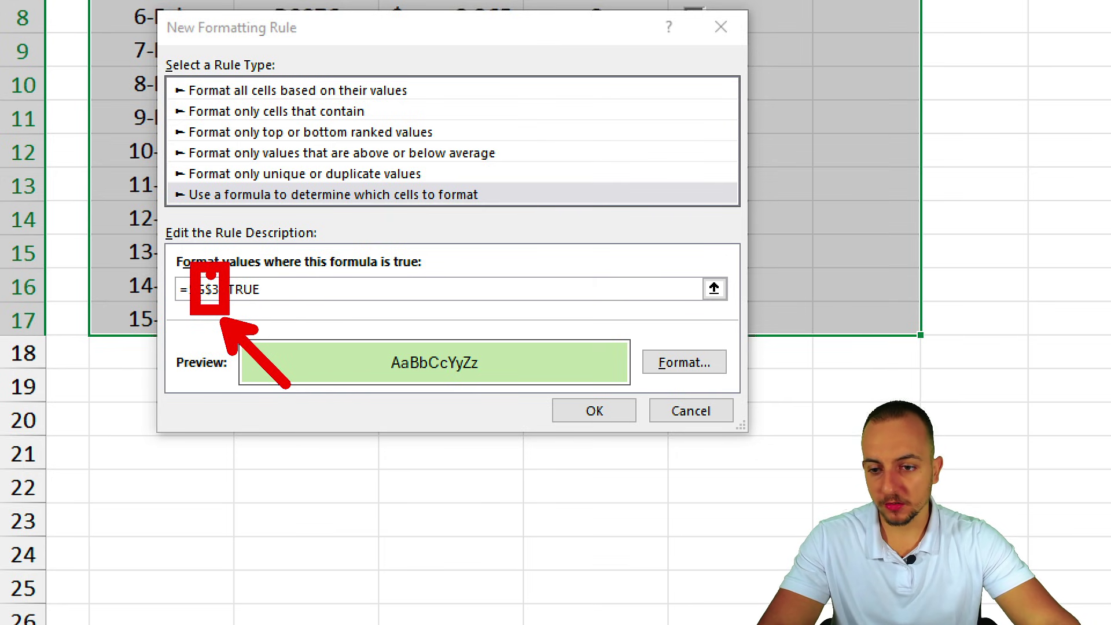
left_click(212, 289)
key("BackSpace")
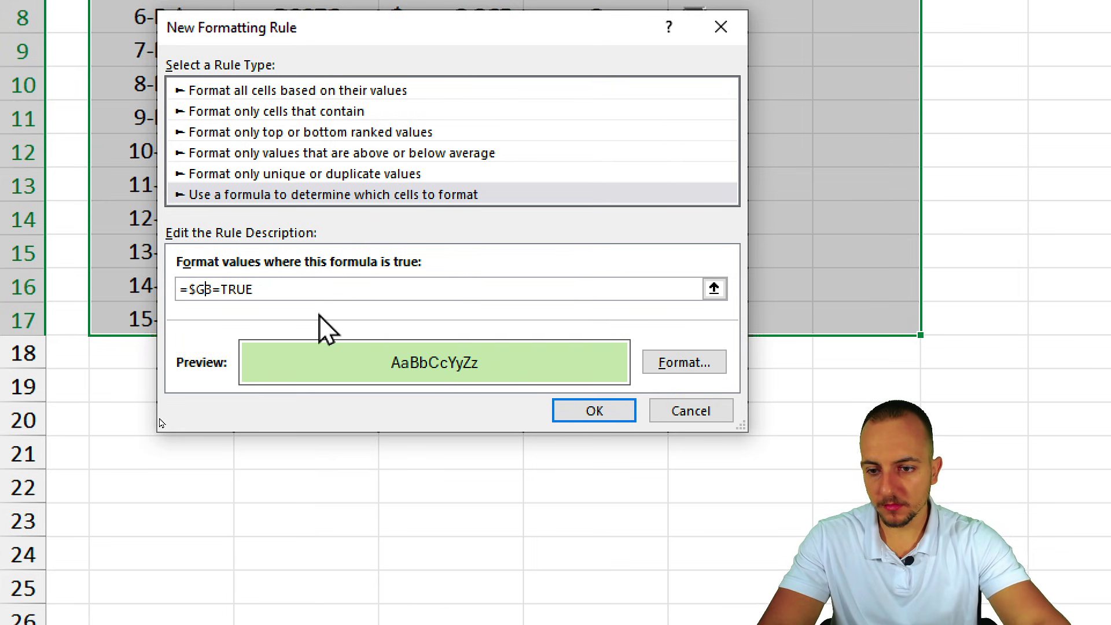
left_click(587, 416)
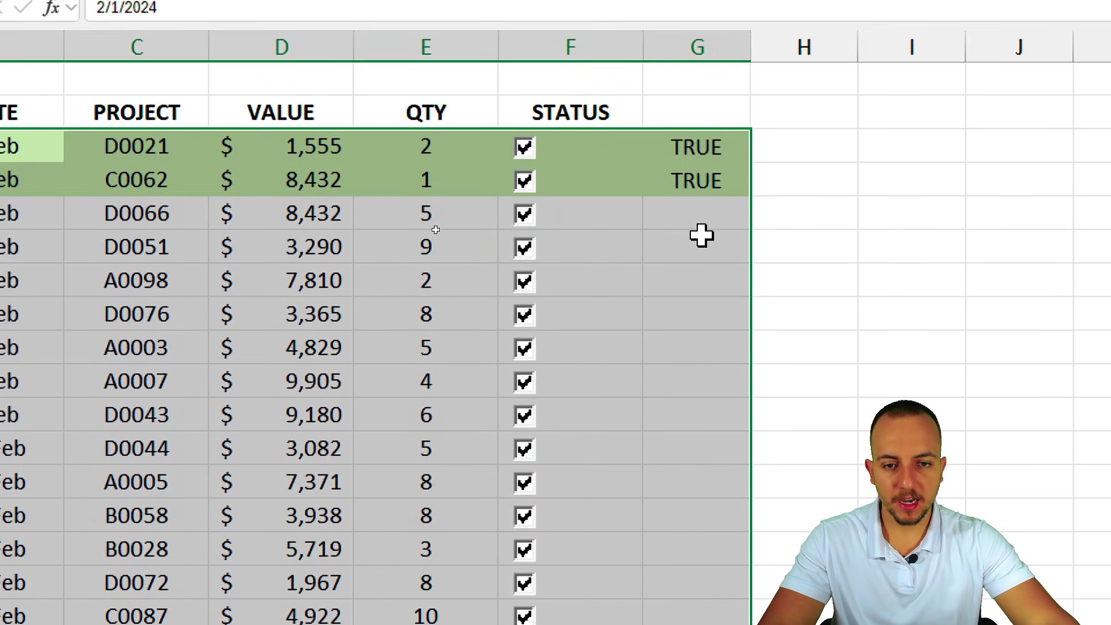
- Toggle the D0021 and C0062 checkboxes, leaving only C0062 ticked and green
left_click(702, 235)
left_click(524, 181)
left_click(523, 180)
left_click(523, 180)
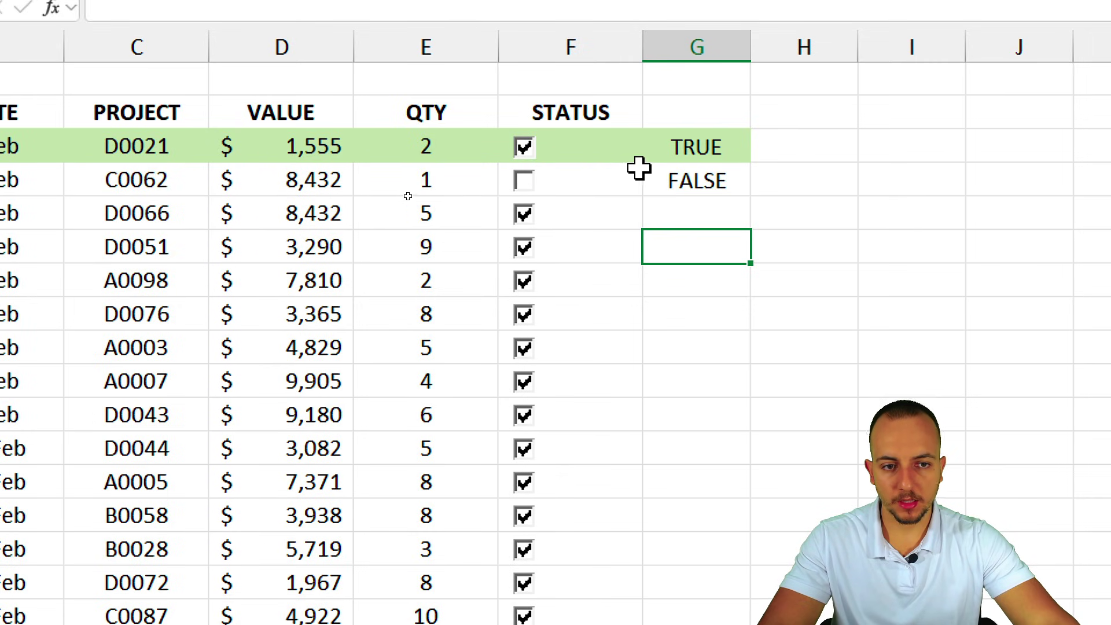
mouse_move(716, 101)
left_mouse_down()
mouse_move(723, 148)
mouse_move(805, 195)
left_mouse_up()
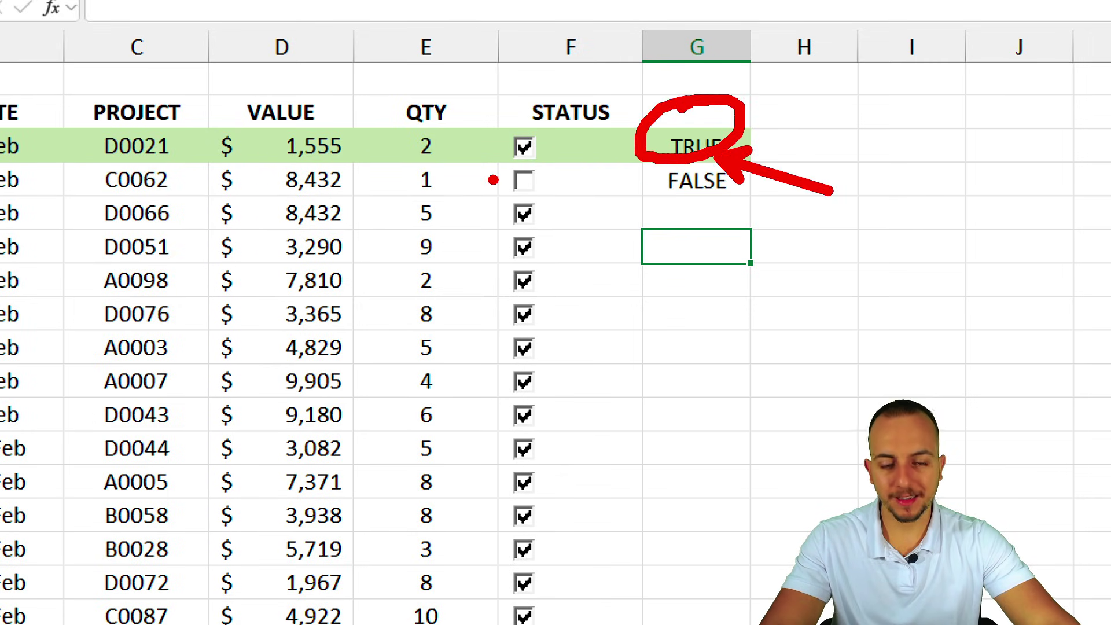
key("Escape")
left_click(525, 149)
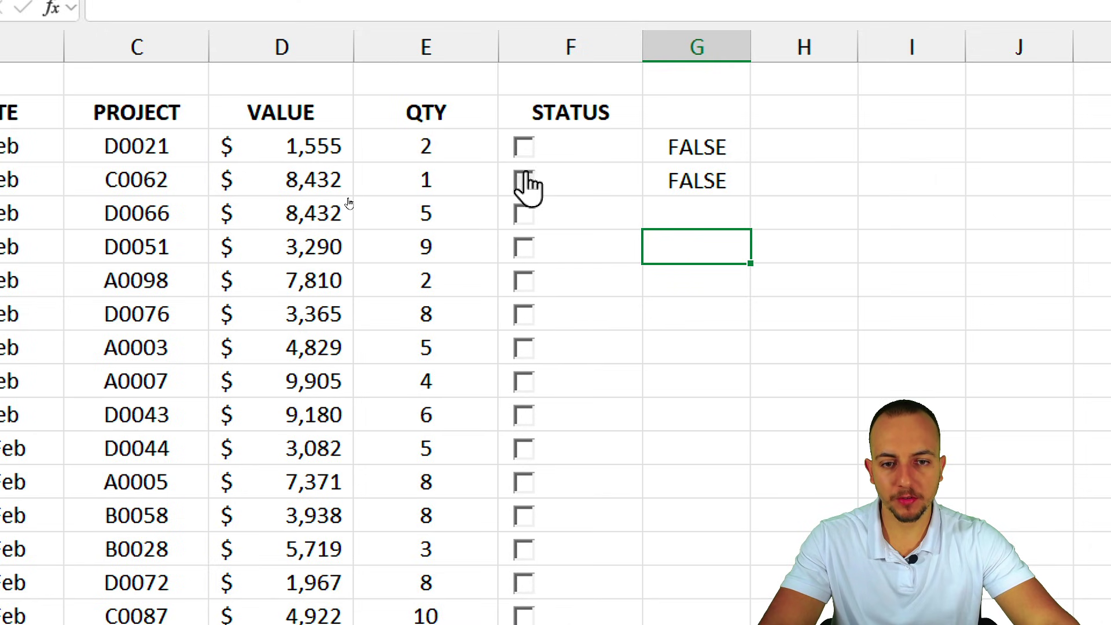
left_click(524, 180)
left_click(525, 181)
left_click(525, 181)
left_click(525, 180)
left_click(525, 181)
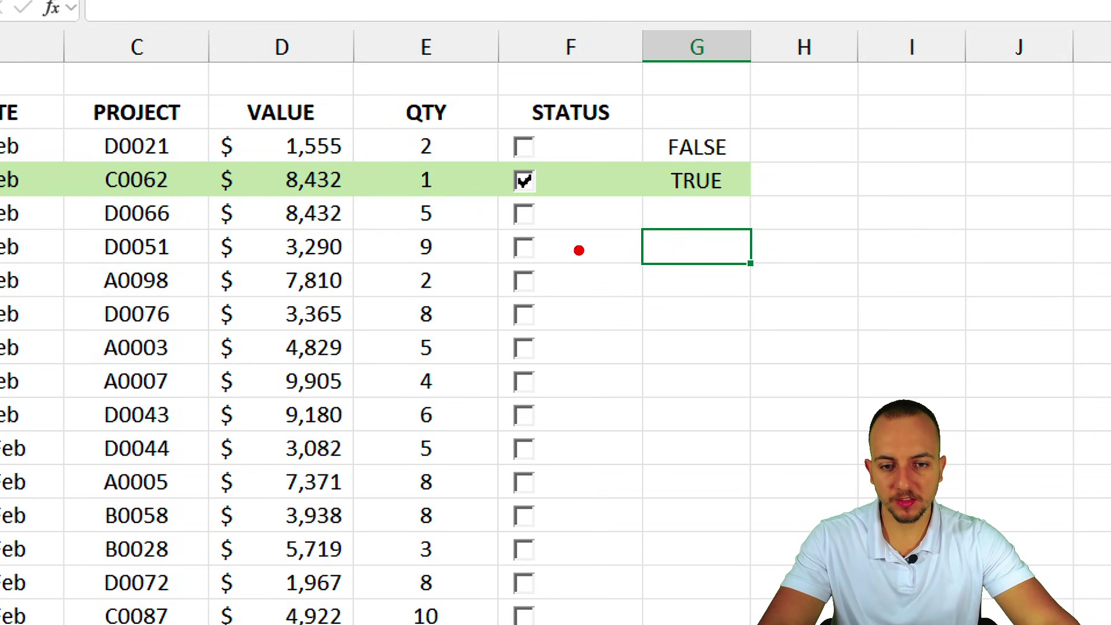
- Switch to the second table, whose STATUS column is empty
mouse_move(578, 250)
left_mouse_down()
mouse_move(509, 278)
mouse_move(562, 278)
mouse_move(618, 354)
left_mouse_up()
key("e")
left_click_drag(670, 249, 552, 249)
left_click_drag(653, 286, 534, 292)
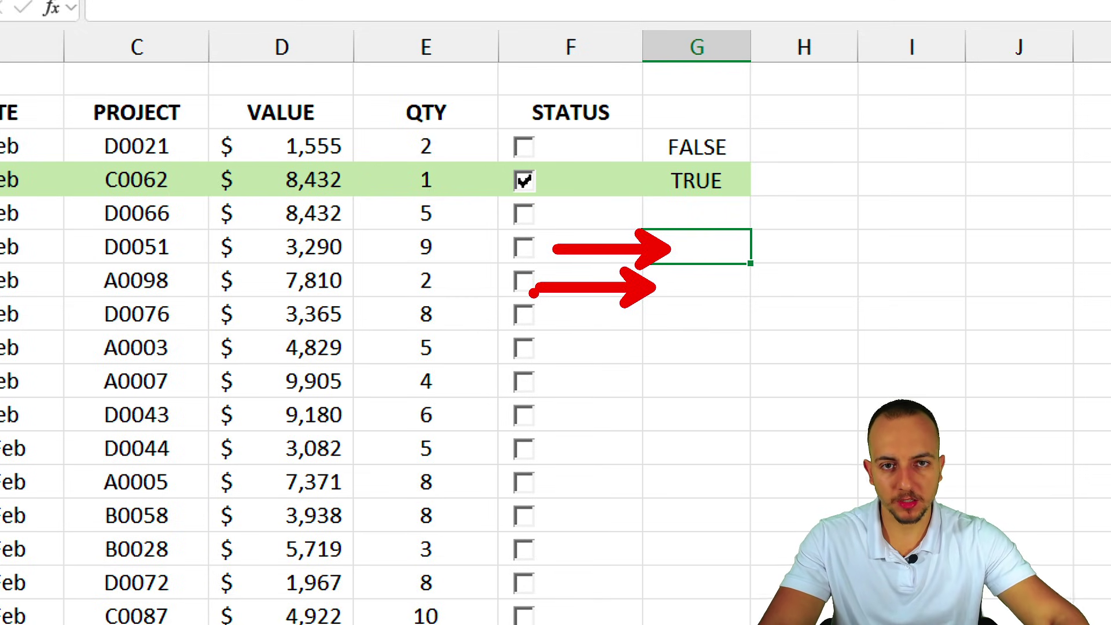
key("Escape")
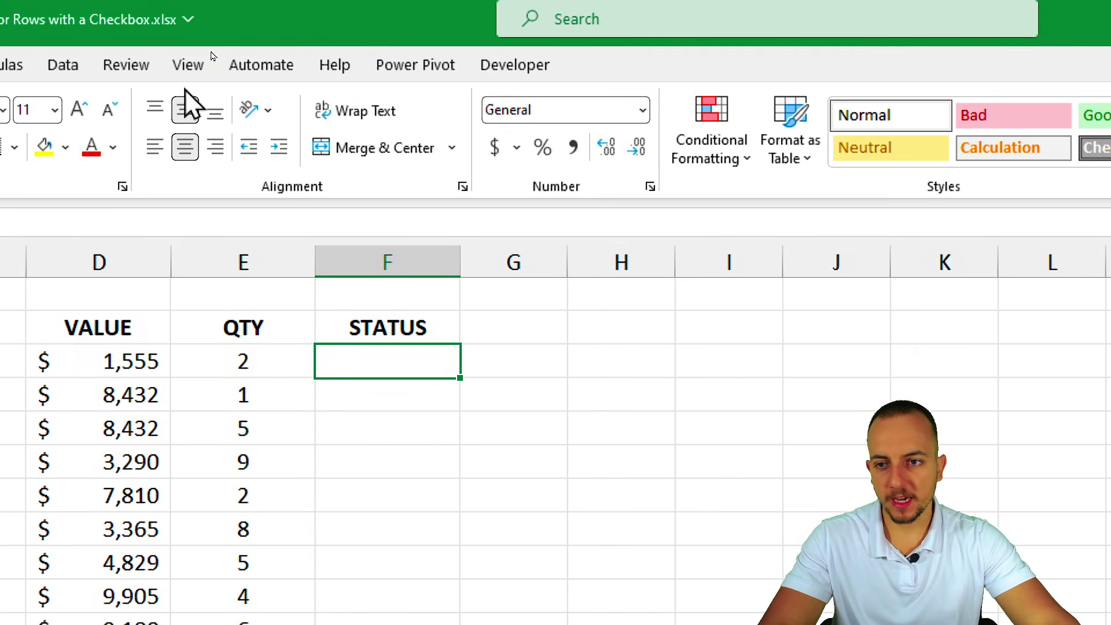
- Insert native cell checkboxes into STATUS cells F3:F17 with the Insert tab's Checkbox command
left_click(161, 64)
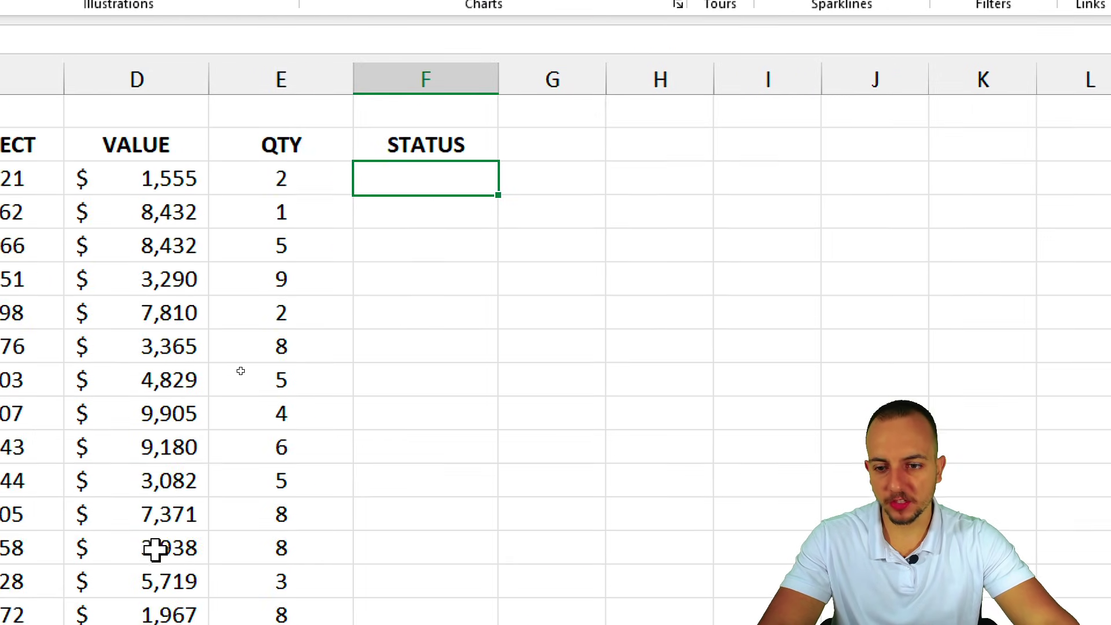
left_click_drag(449, 168, 437, 622)
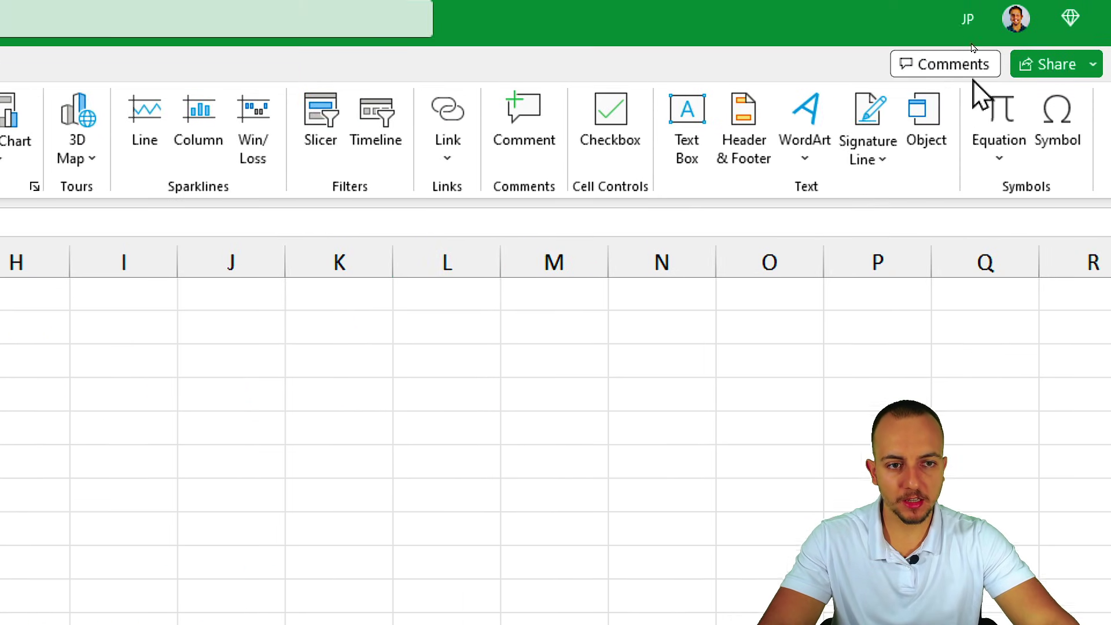
left_click(591, 149)
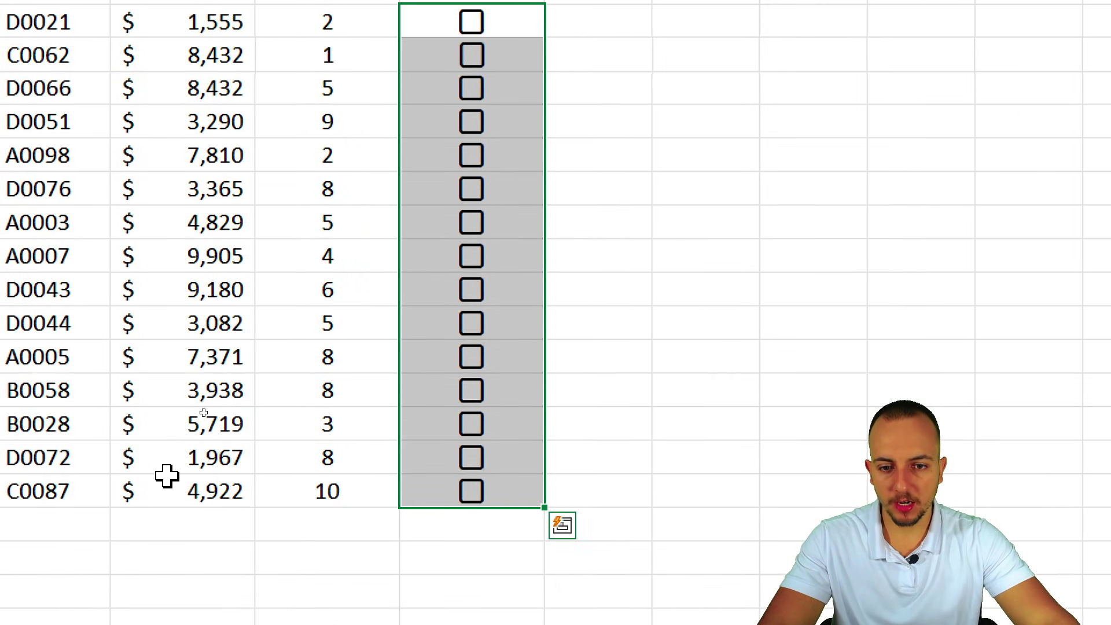
- Tick the 3-Feb and 6-Feb checkboxes, confirm F3 reads FALSE, then select B3:F17
left_click(520, 33)
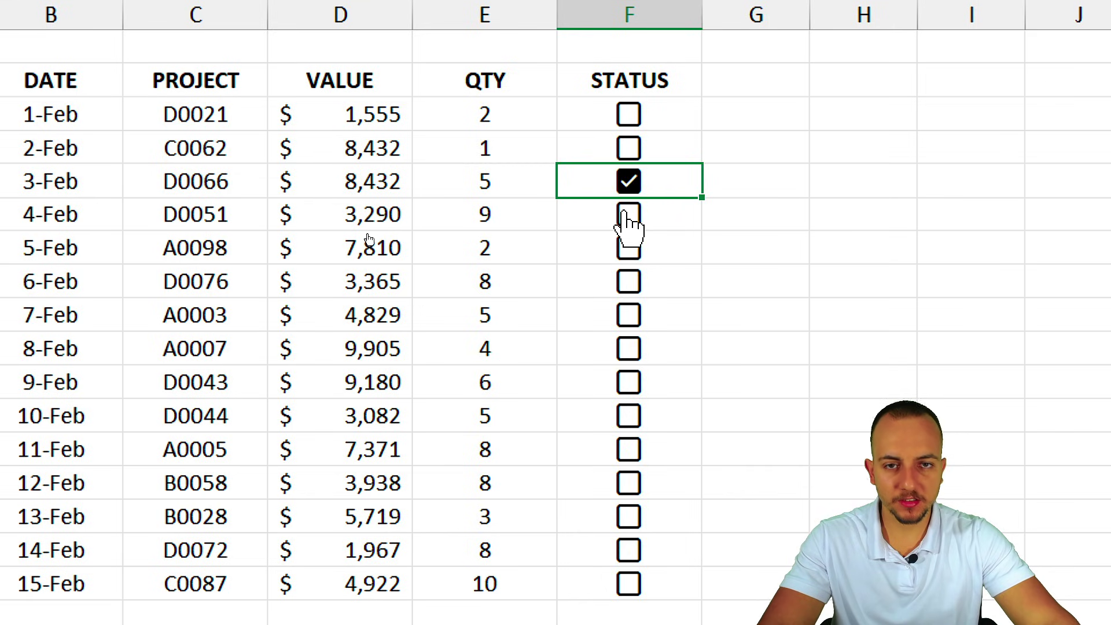
left_click(629, 283)
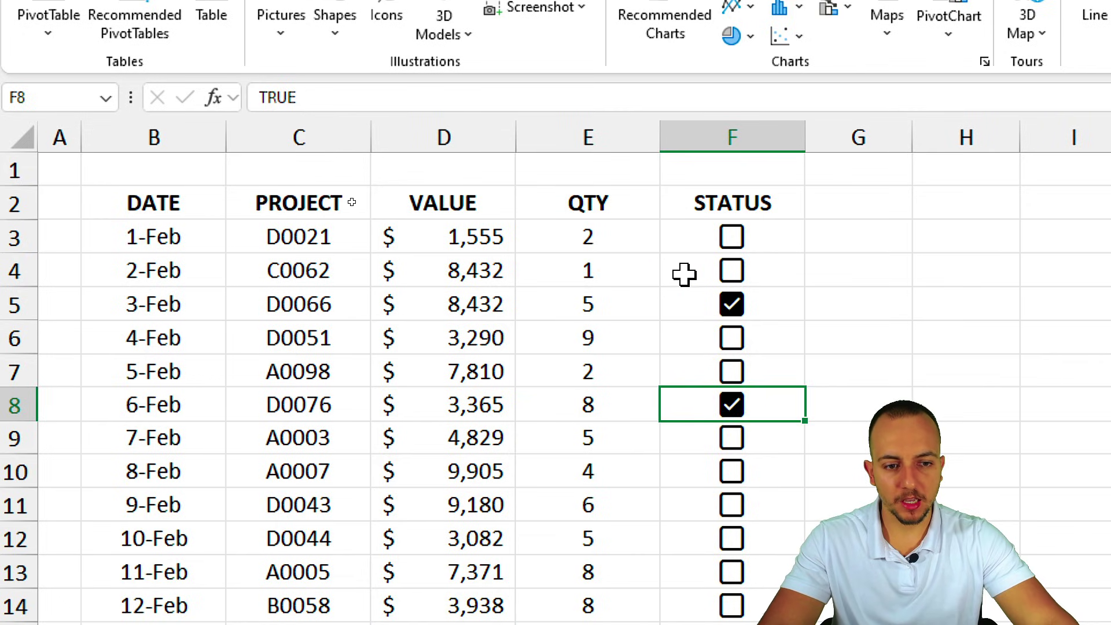
left_click(779, 242)
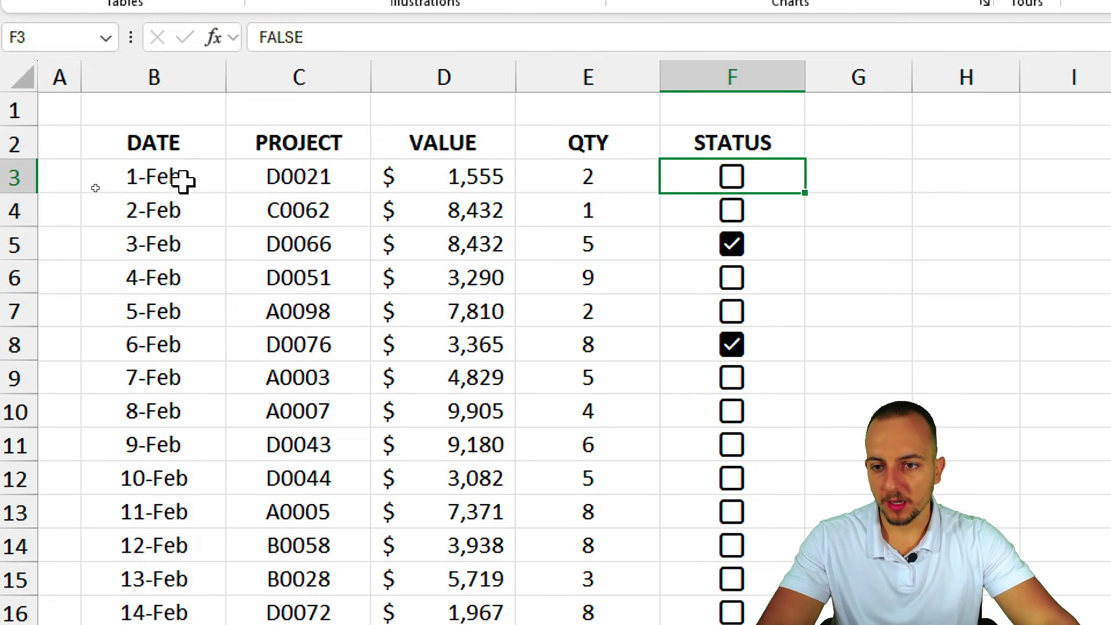
left_click_drag(183, 180, 719, 624)
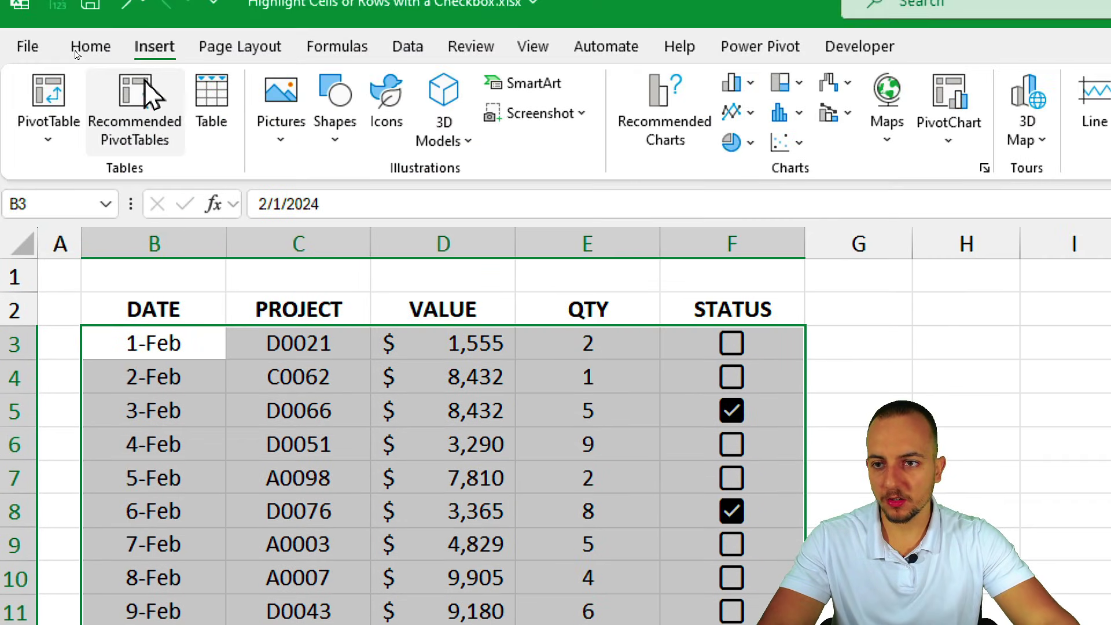
- Start a new formula-based conditional formatting rule with the condition =$F3=true
left_click(96, 78)
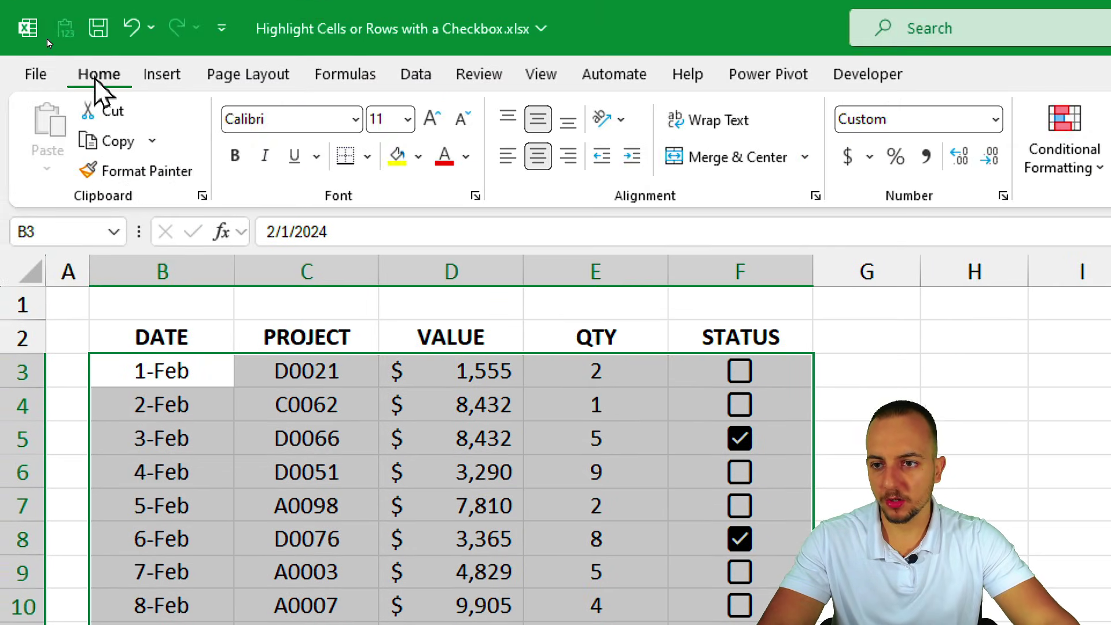
left_click(428, 174)
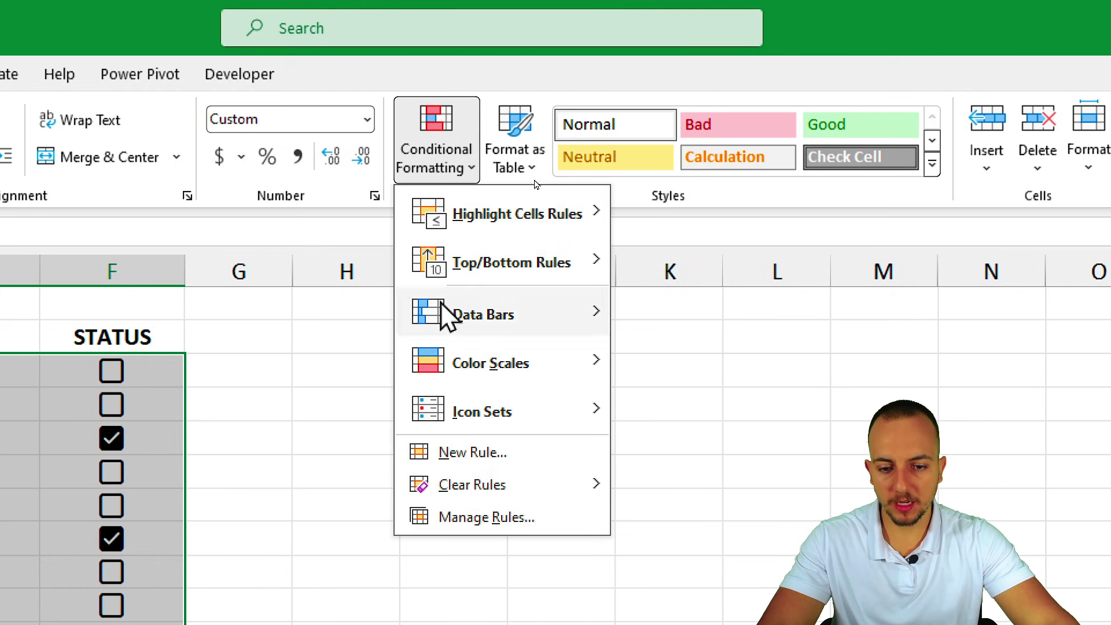
left_click(441, 453)
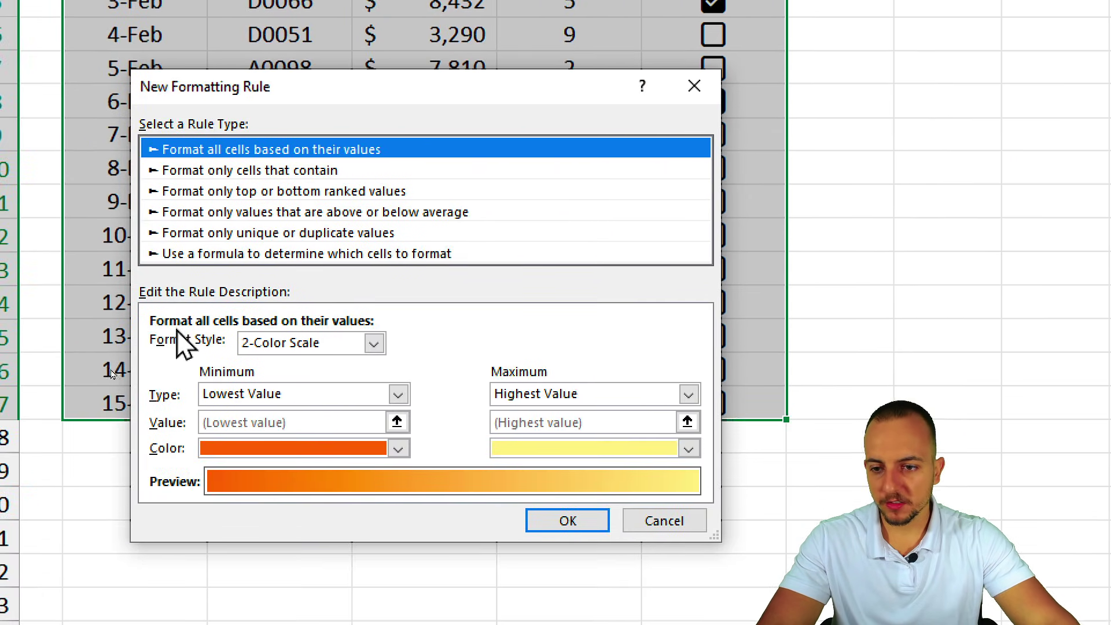
left_click(162, 511)
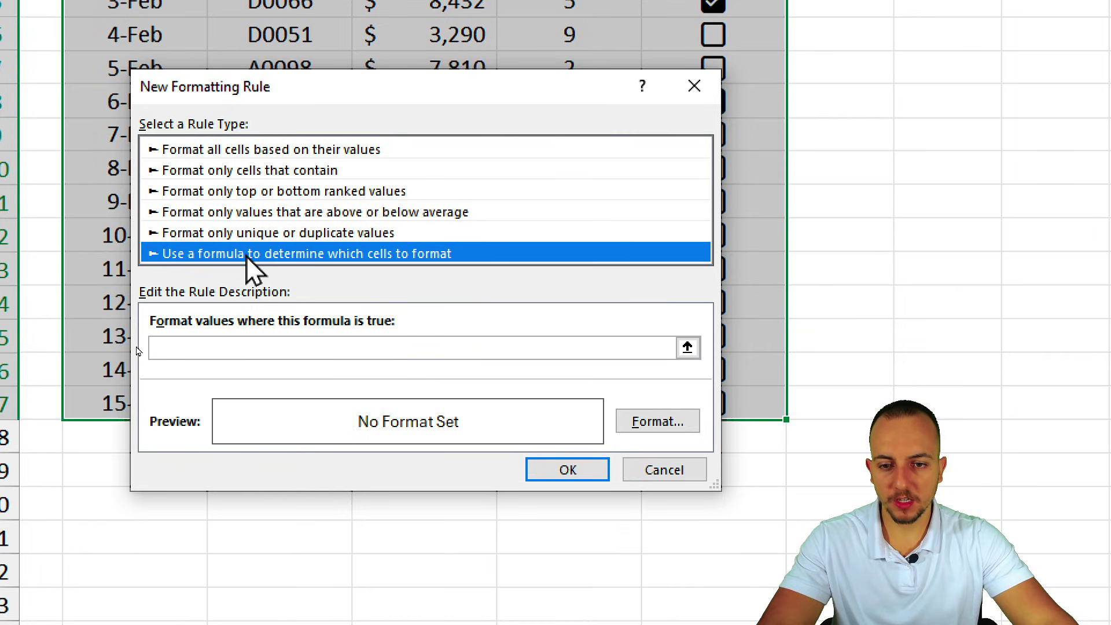
left_click(243, 347)
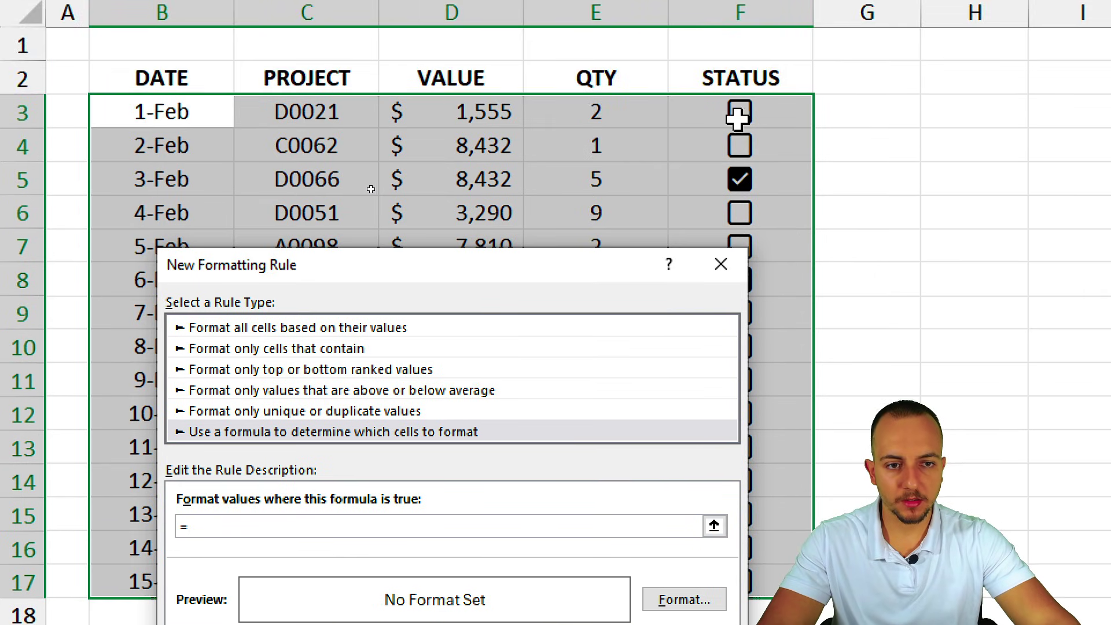
left_click(746, 113)
left_click_drag(798, 88, 706, 81)
left_click_drag(684, 155, 708, 180)
left_click_drag(718, 149, 632, 204)
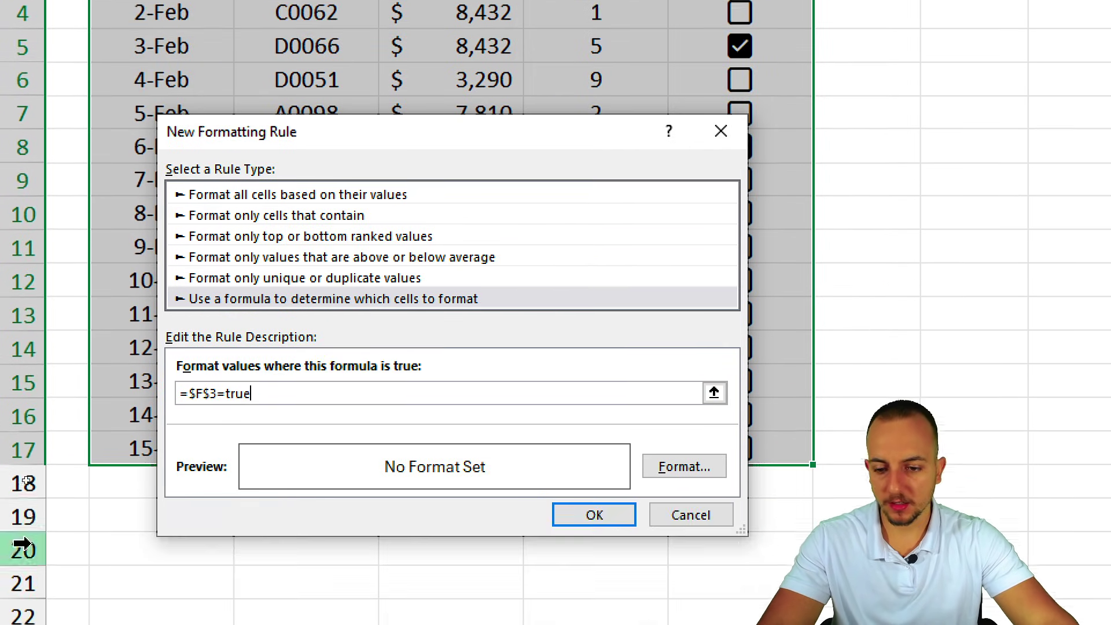
left_click(210, 394)
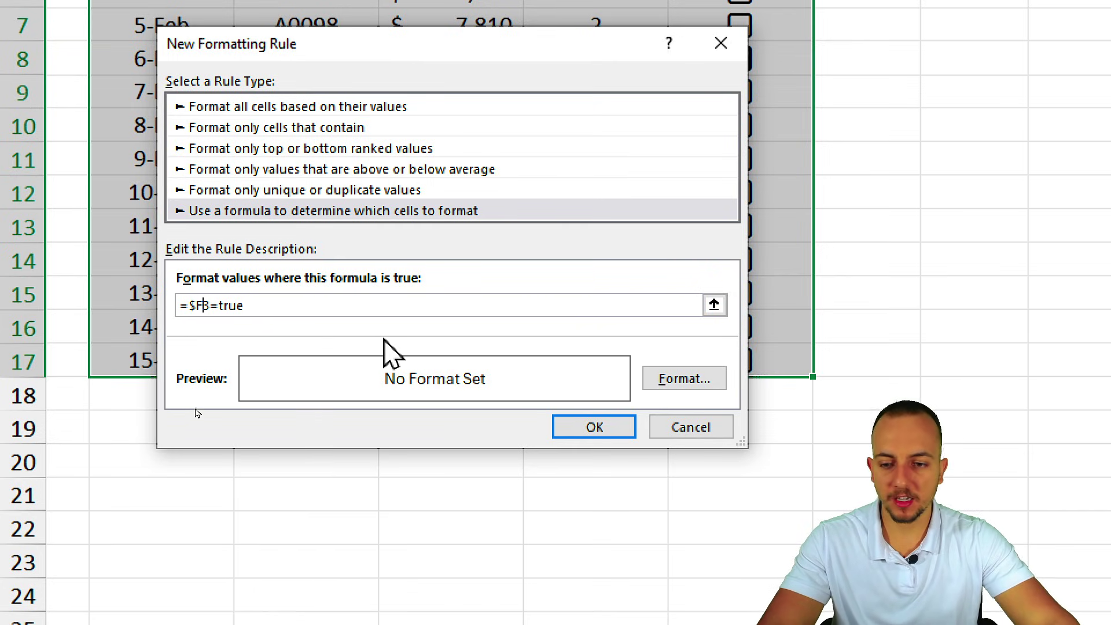
- Give the rule a light blue fill and apply it
left_click(671, 382)
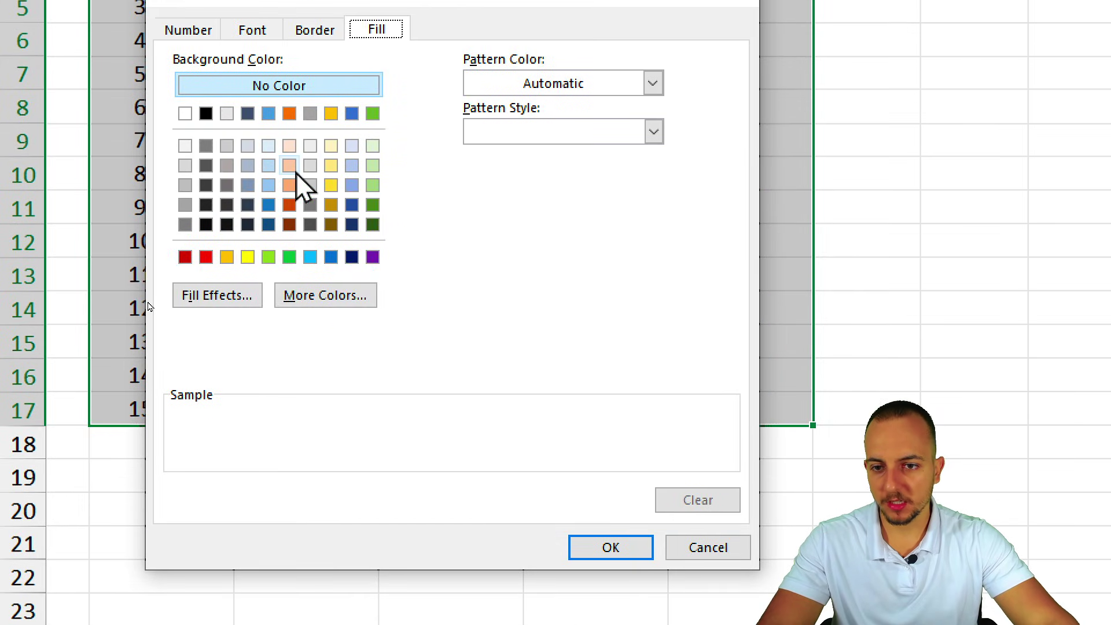
left_click(351, 165)
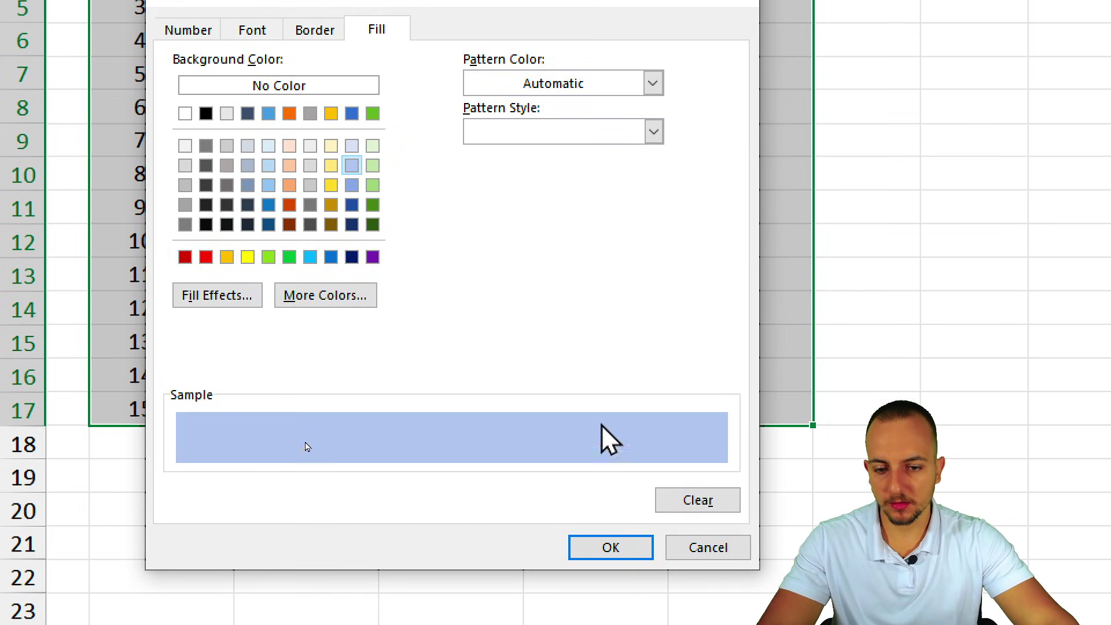
left_click(611, 547)
left_click(604, 476)
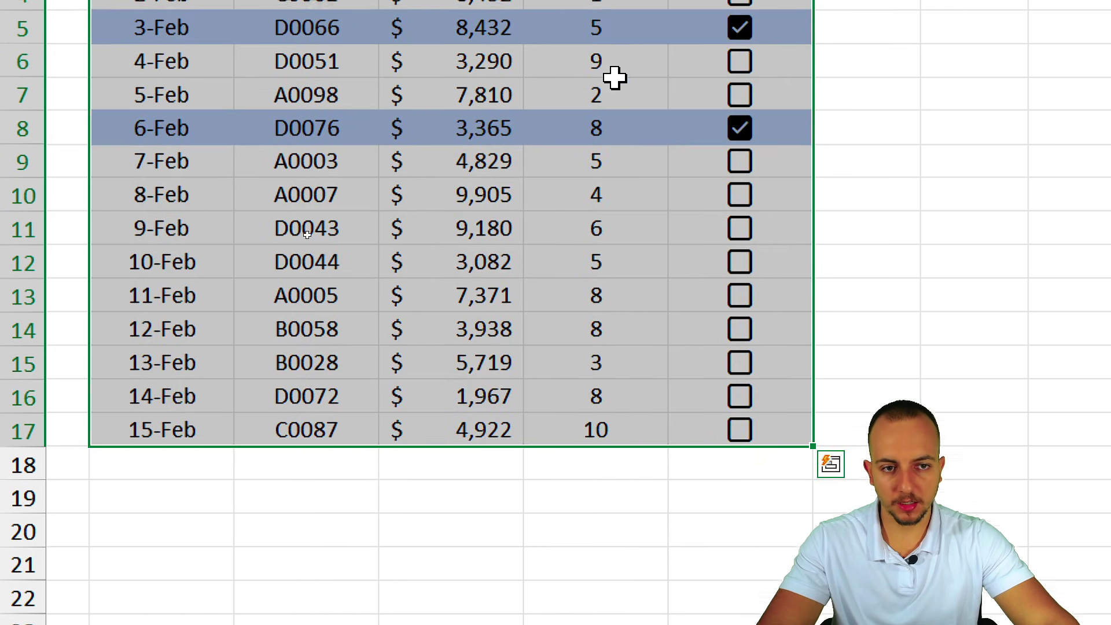
left_click(613, 44)
- Toggle the 2-Feb through 6-Feb checkboxes, ending with only 3-Feb ticked and shaded blue
left_click(228, 115)
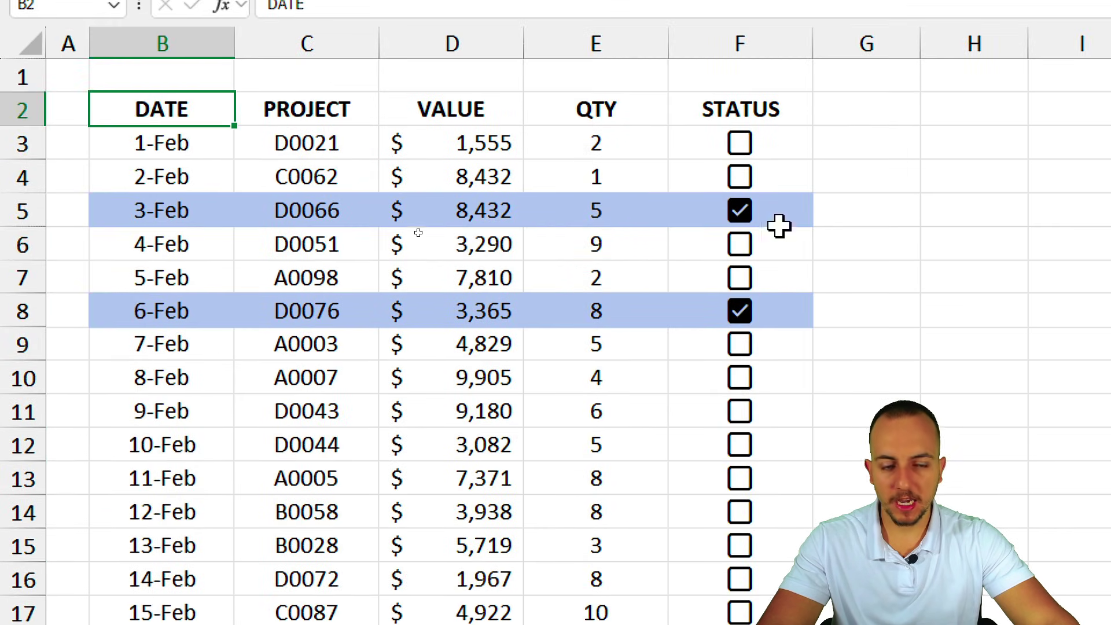
left_click(740, 177)
left_click(740, 243)
left_click(740, 278)
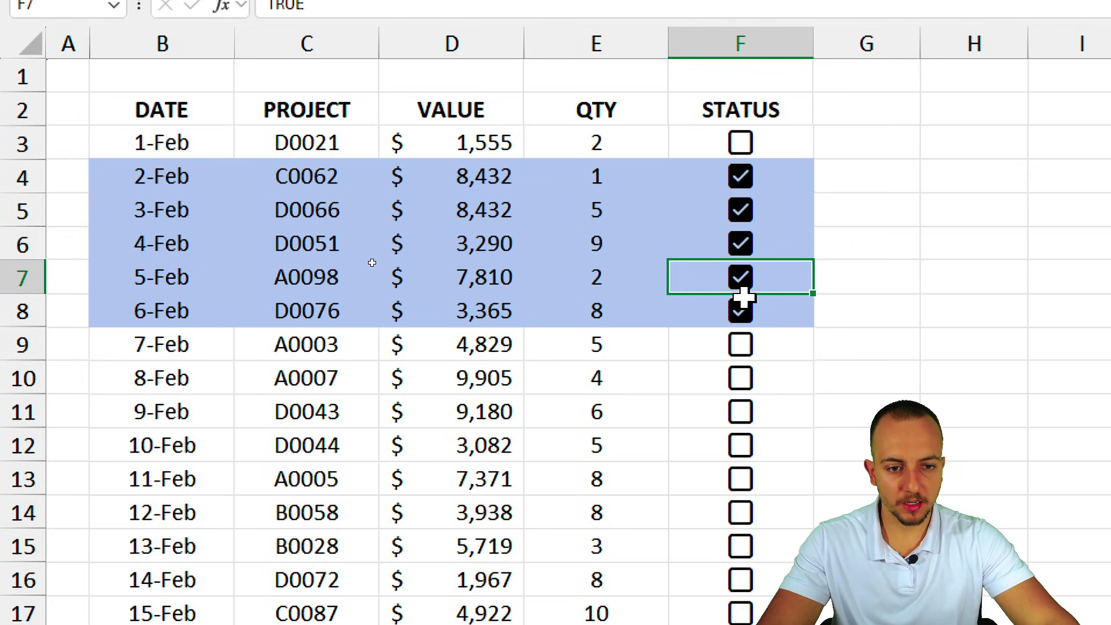
left_click(741, 308)
left_click(741, 277)
left_click(740, 209)
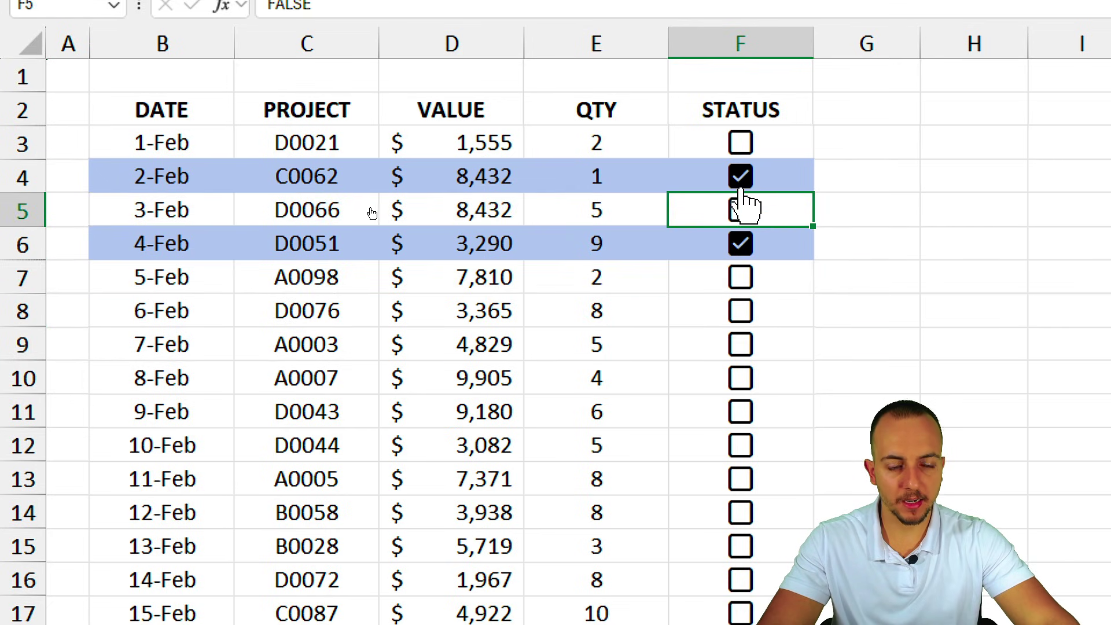
left_click(741, 176)
left_click(741, 244)
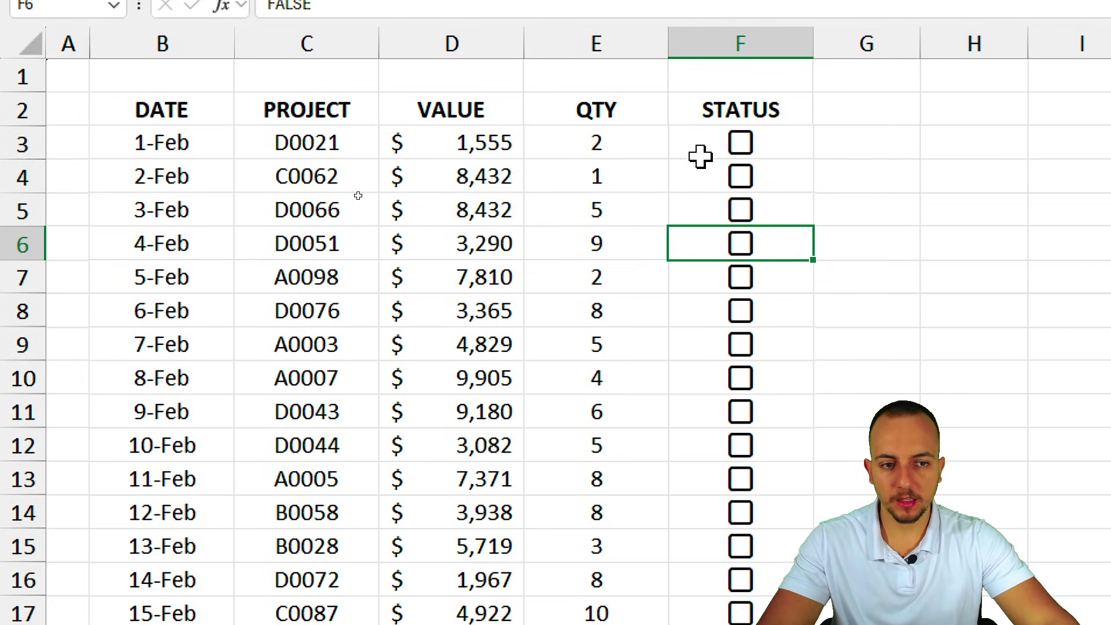
left_click(740, 211)
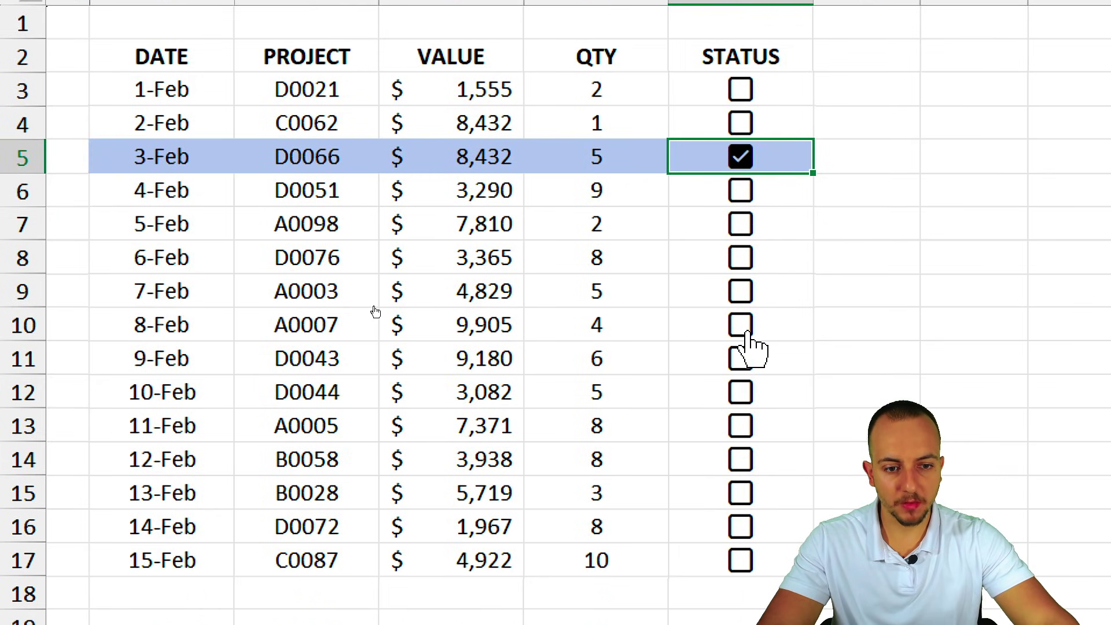
left_click(742, 379)
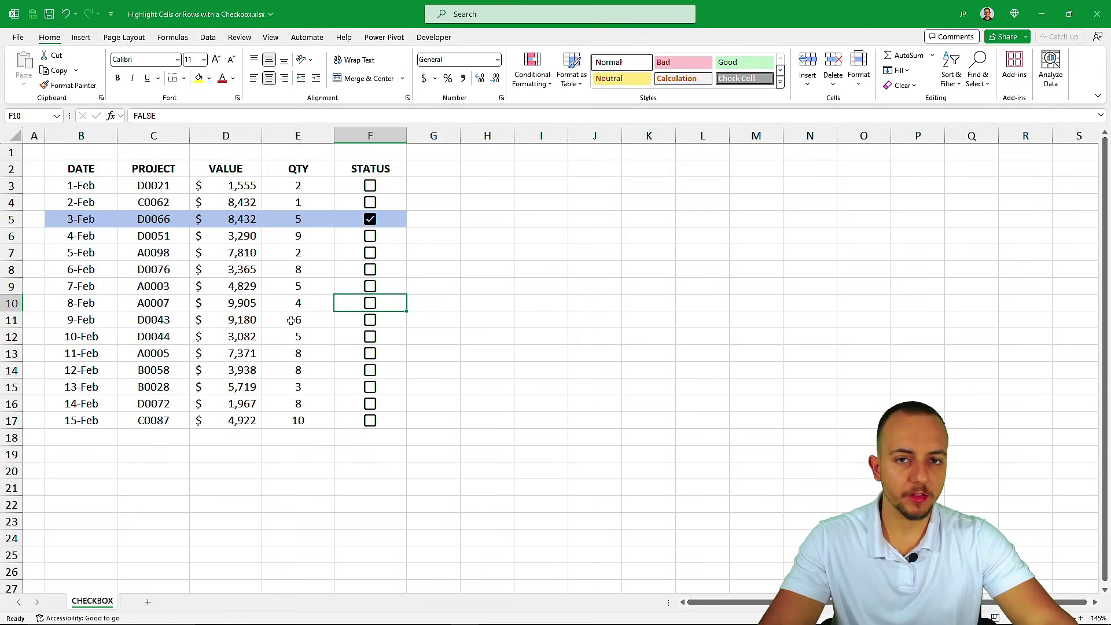